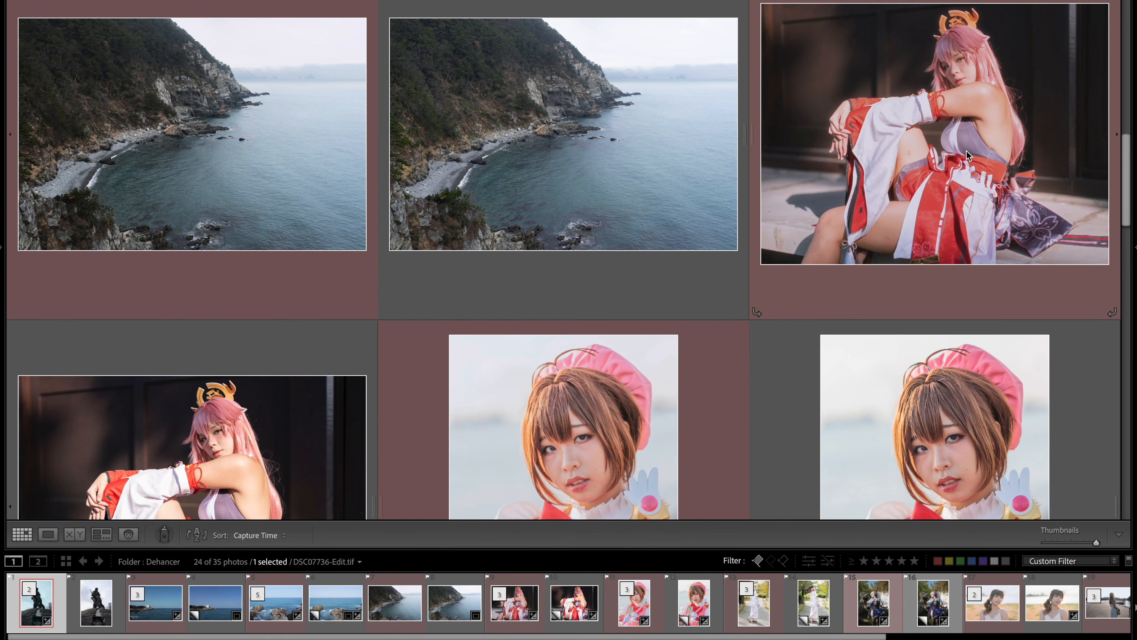
Examine the original and film-edited photo pairs in the library grid, from the coastline shots to the portraits
scroll(808, 181, down, 1)
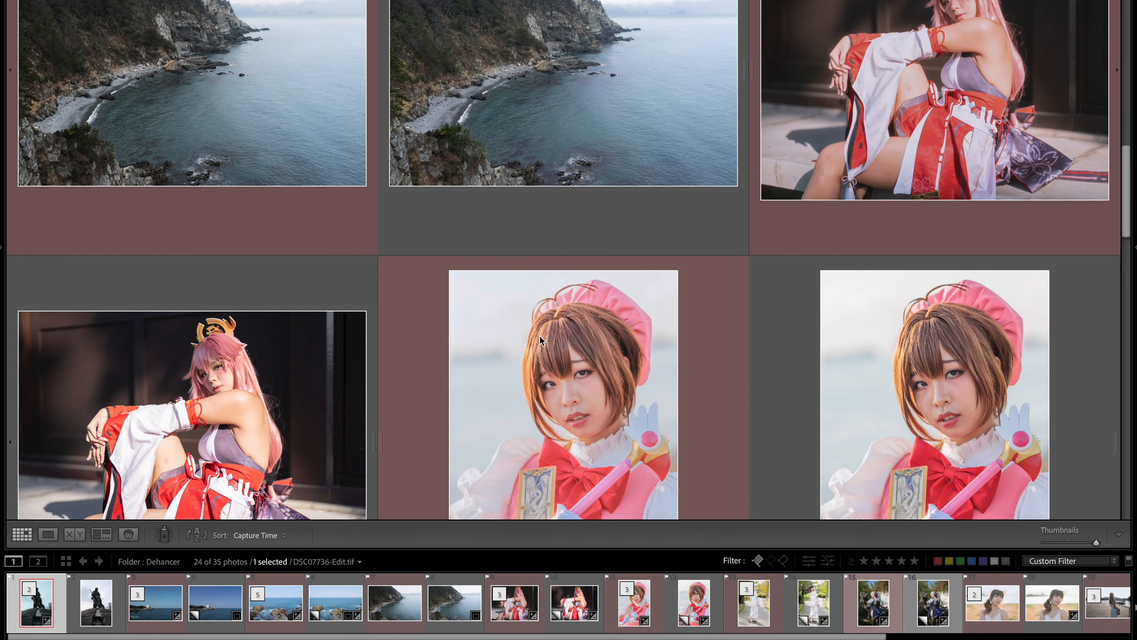
scroll(925, 241, up, 2)
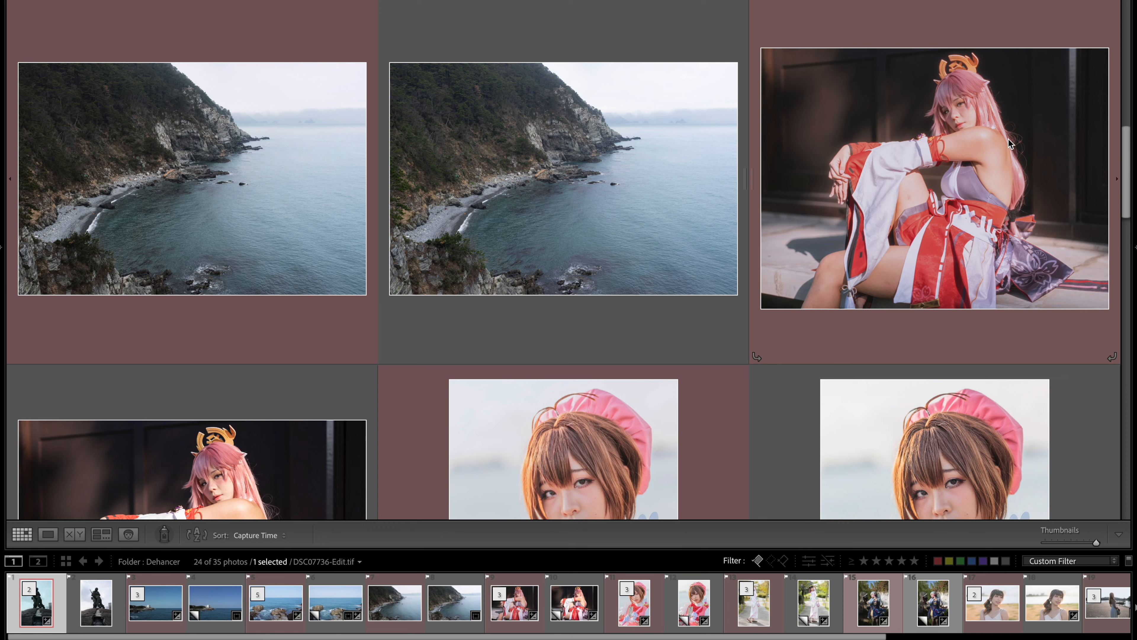
scroll(227, 396, down, 3)
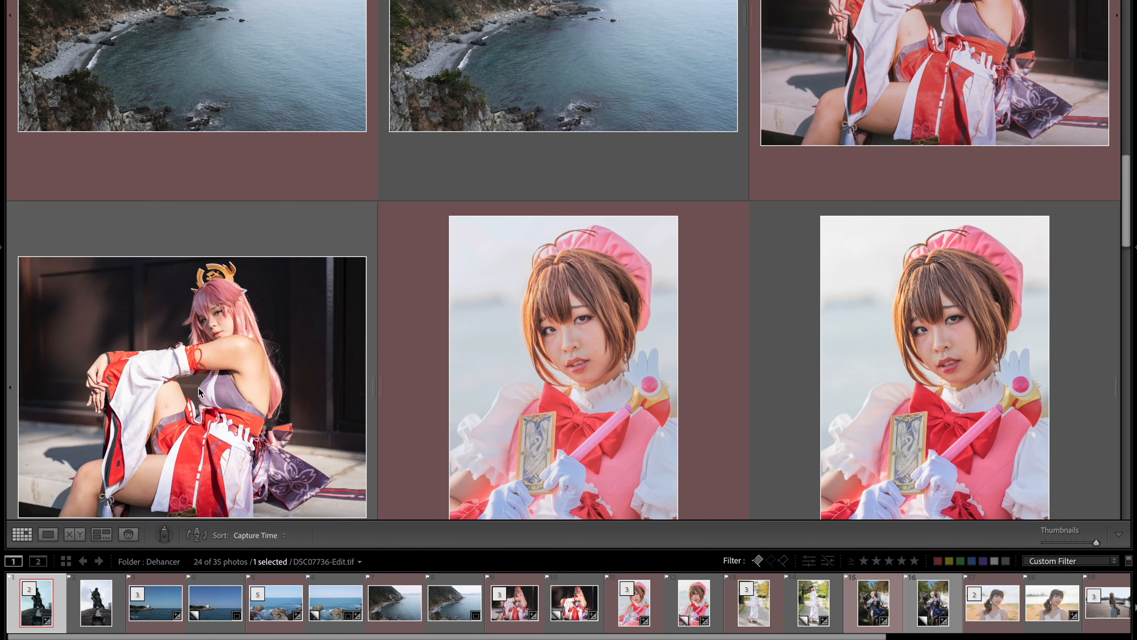
scroll(367, 420, down, 2)
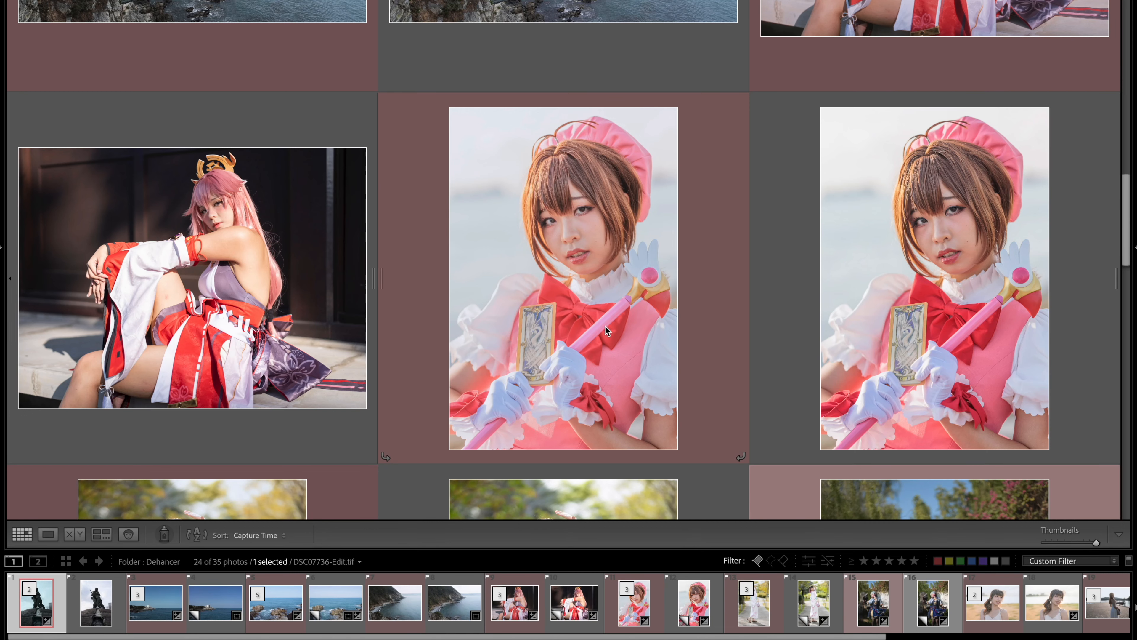
scroll(541, 324, down, 4)
scroll(498, 349, down, 5)
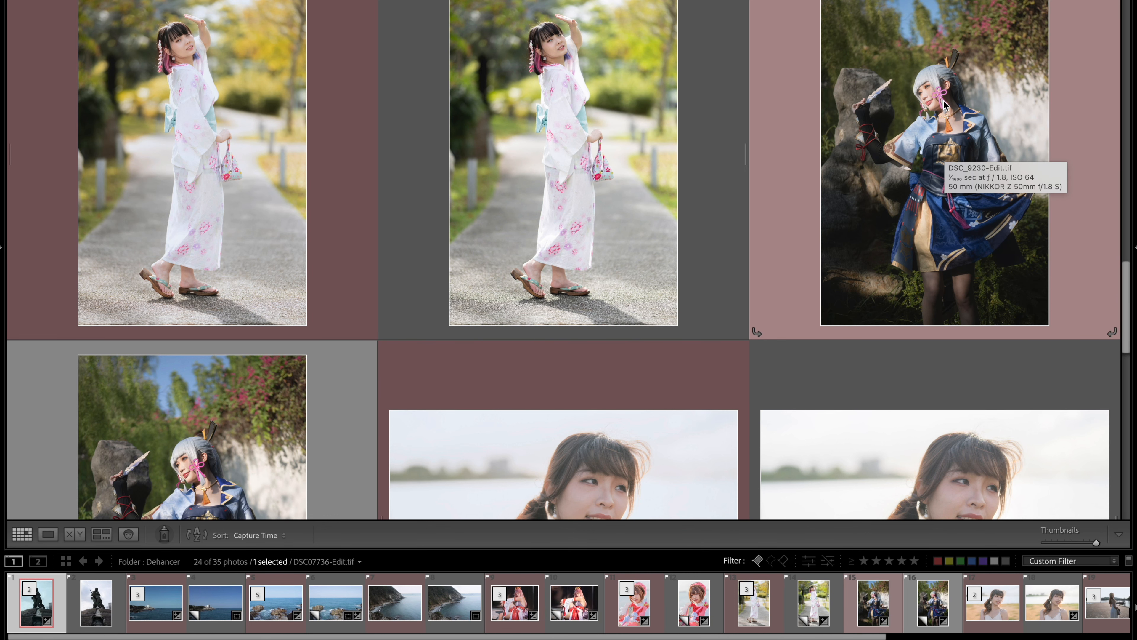
scroll(944, 105, down, 5)
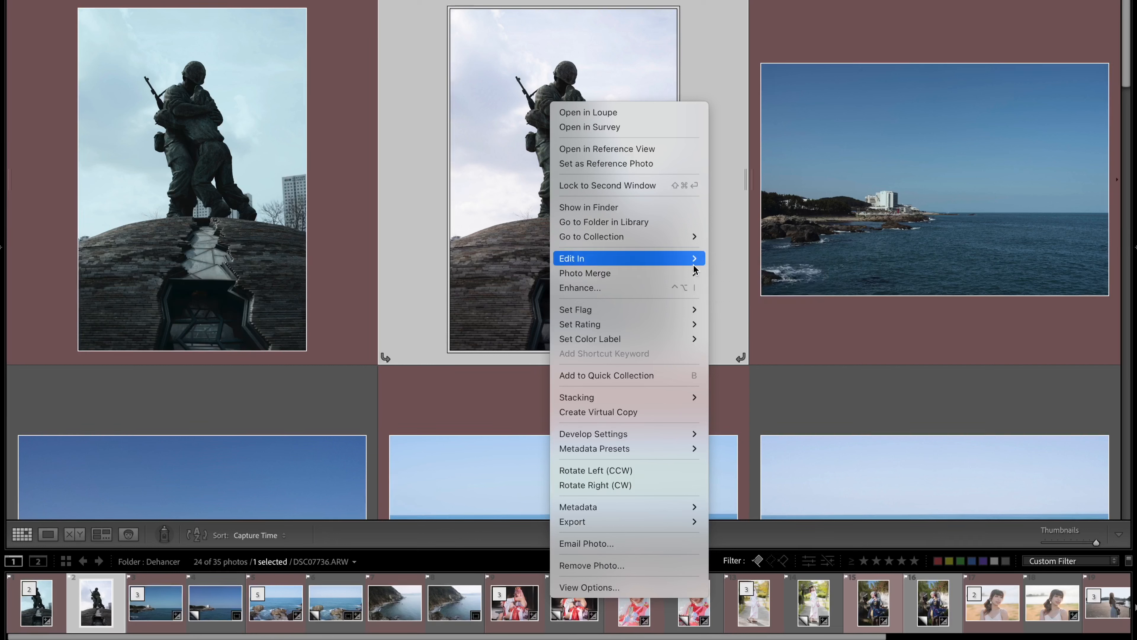
Send the statue photo DSC07736.ARW to Dehancer as a 16-bit sRGB TIFF copy with Lightroom adjustments
mouse_move(696, 264)
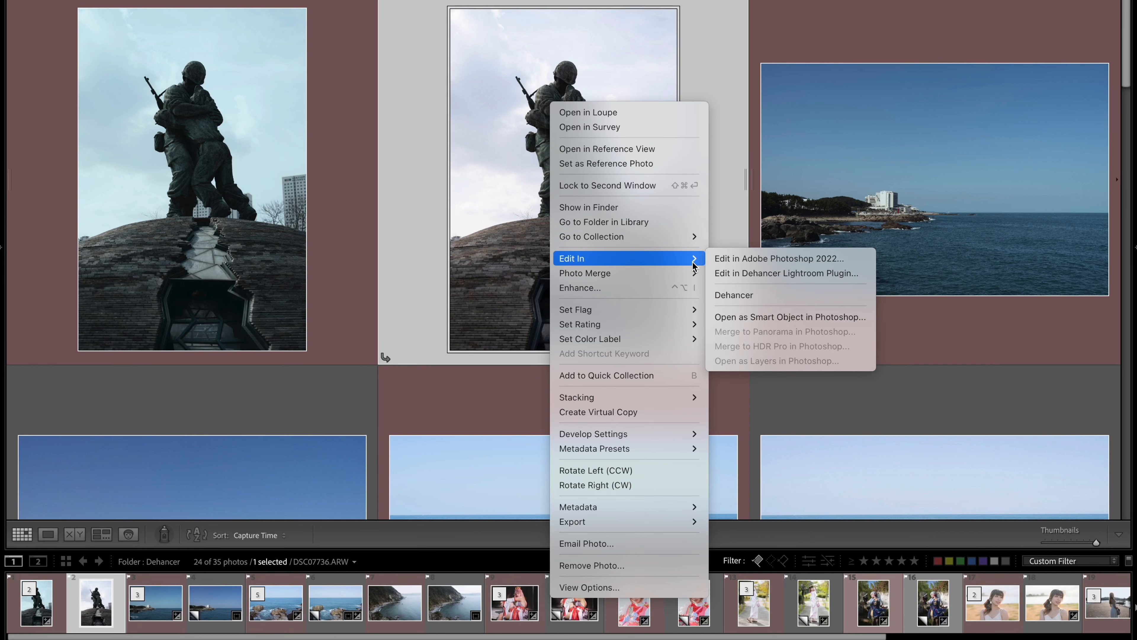
click(753, 295)
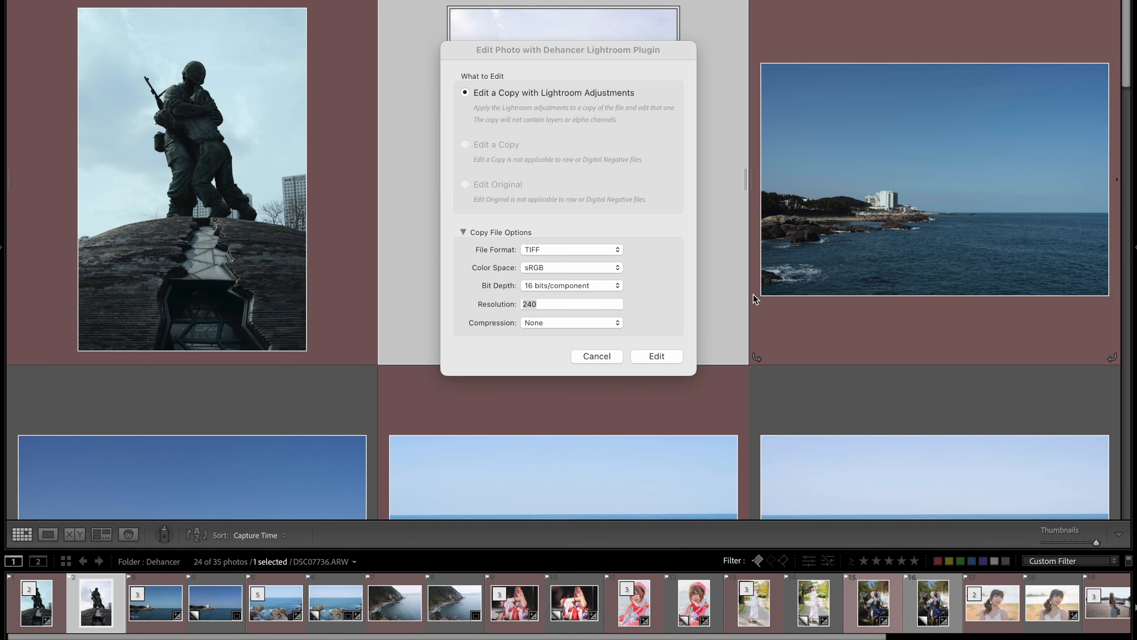
click(670, 357)
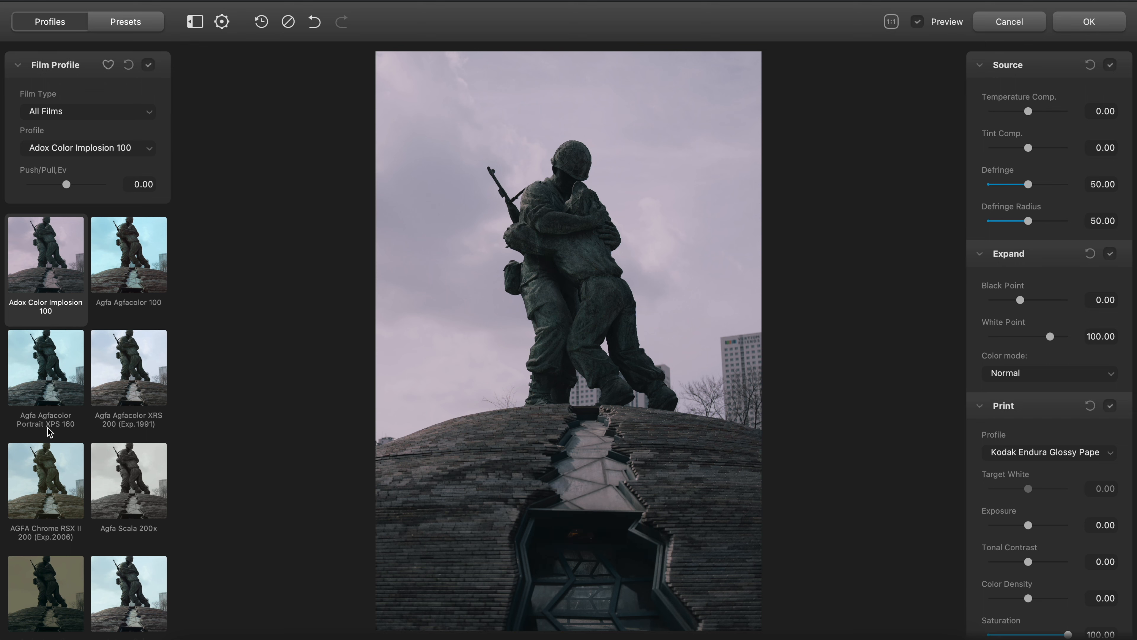
Look through the whole film profile collection, from Adox Color Implosion 100 to Svema Type-42, and return to the start
scroll(47, 404, down, 10)
scroll(46, 356, down, 10)
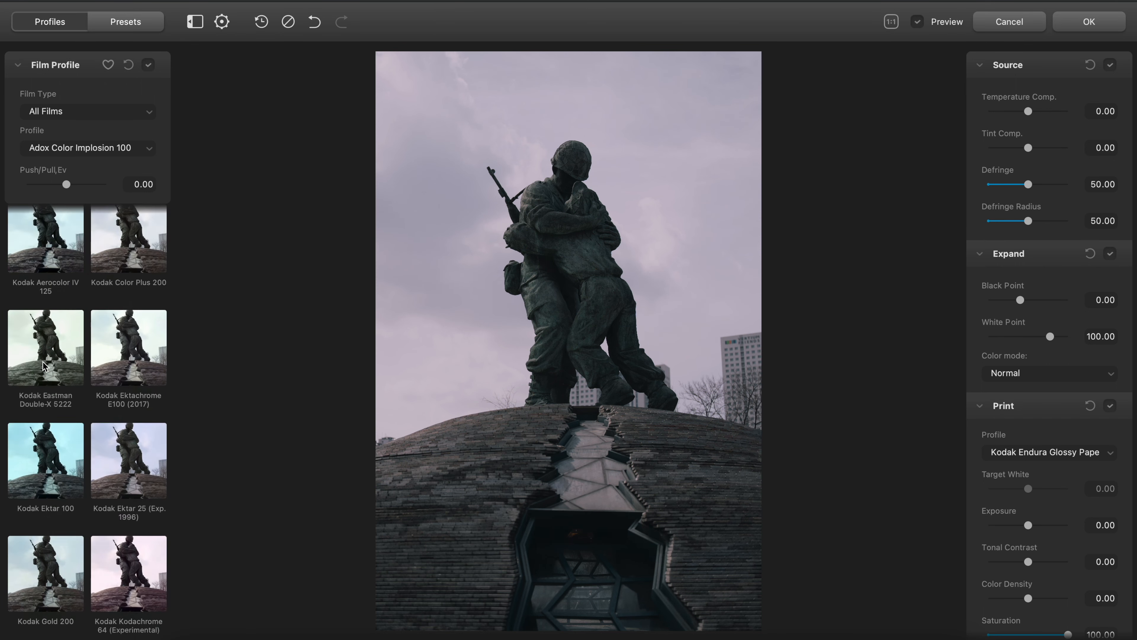
scroll(45, 364, down, 10)
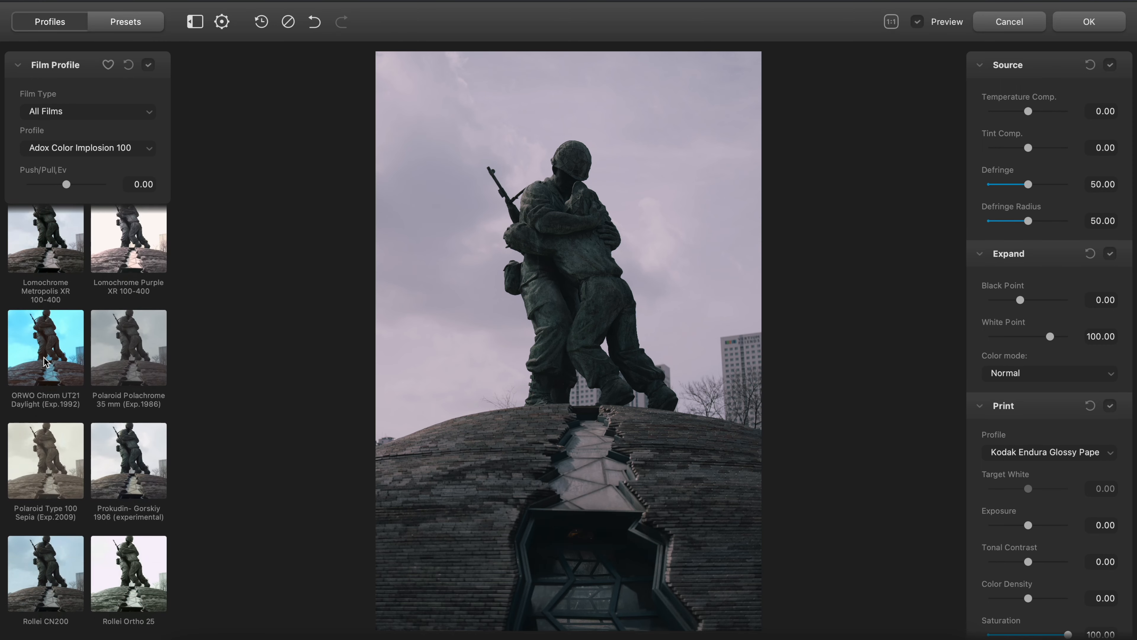
scroll(44, 361, down, 3)
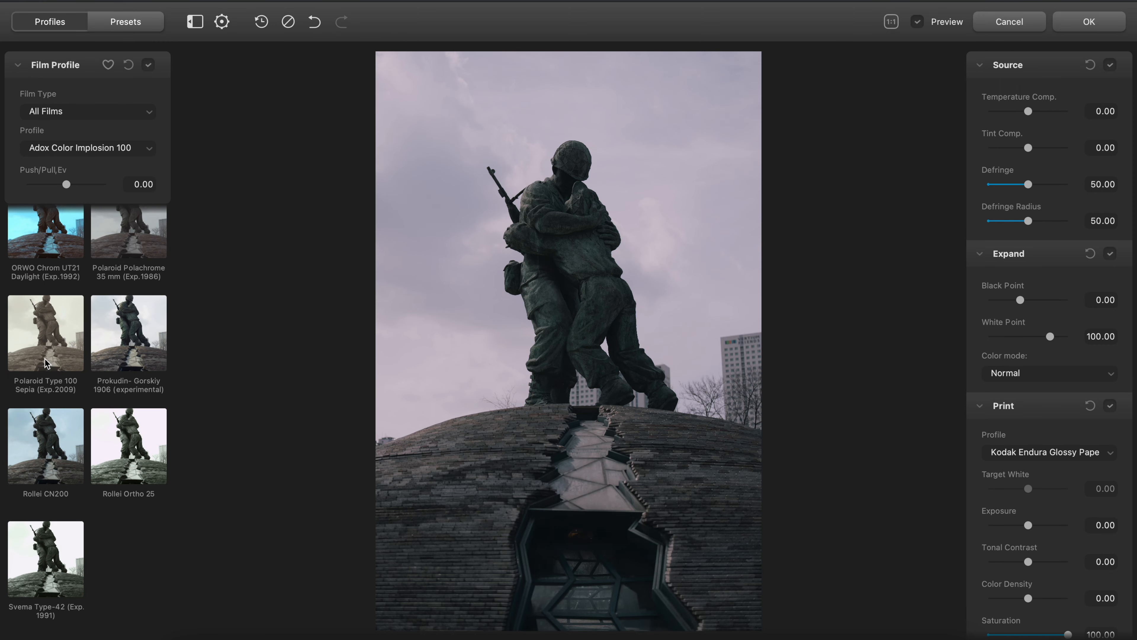
scroll(46, 364, up, 10)
scroll(24, 353, up, 10)
scroll(45, 323, up, 5)
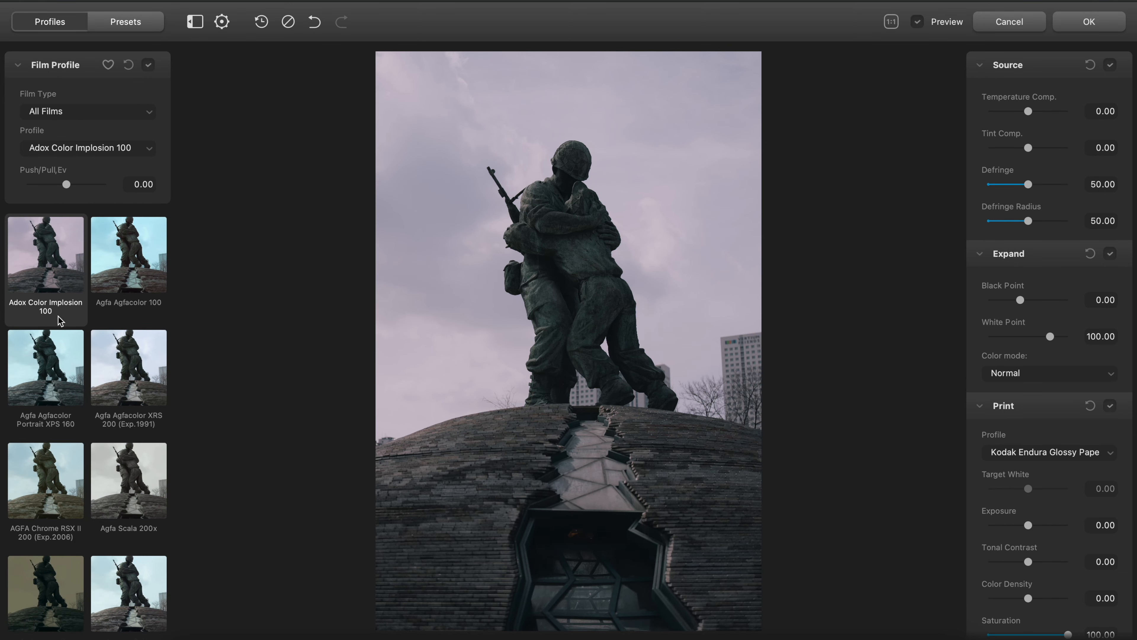
Examine the Agfa, Cinestill, Fuji and Kodak film profile previews more closely
scroll(107, 287, down, 5)
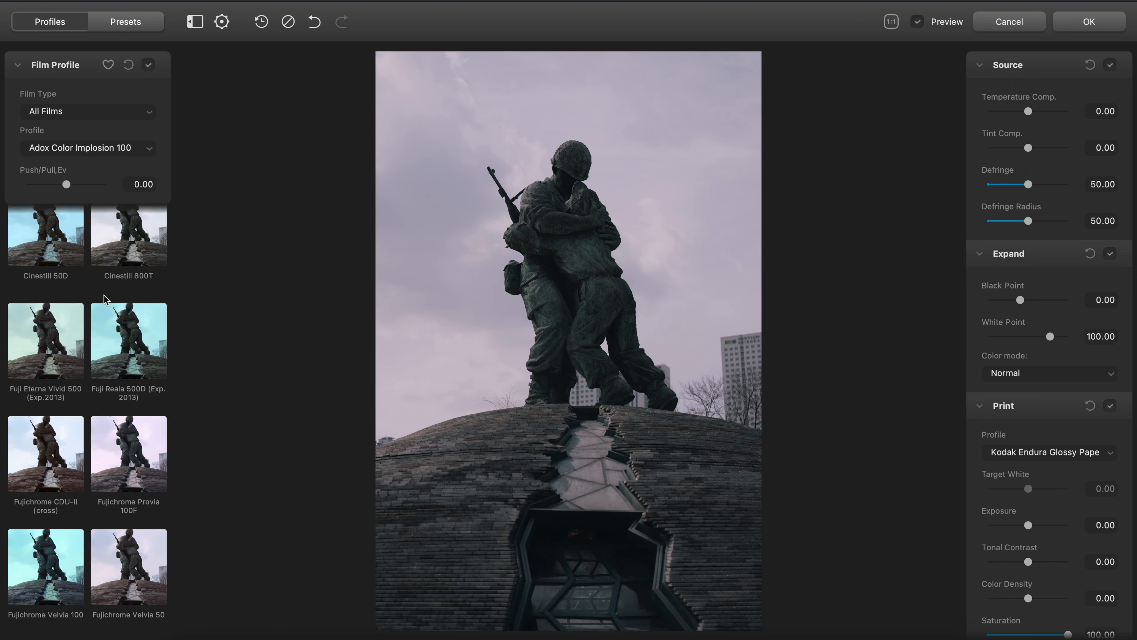
scroll(108, 300, down, 3)
scroll(107, 300, down, 3)
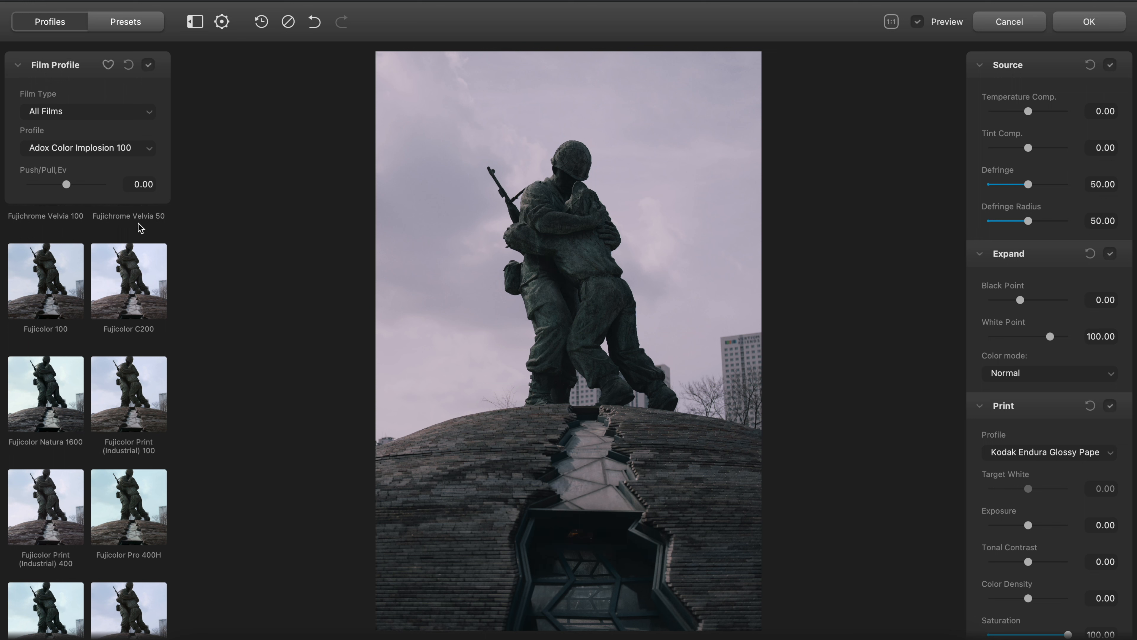
scroll(99, 299, down, 3)
scroll(98, 299, down, 10)
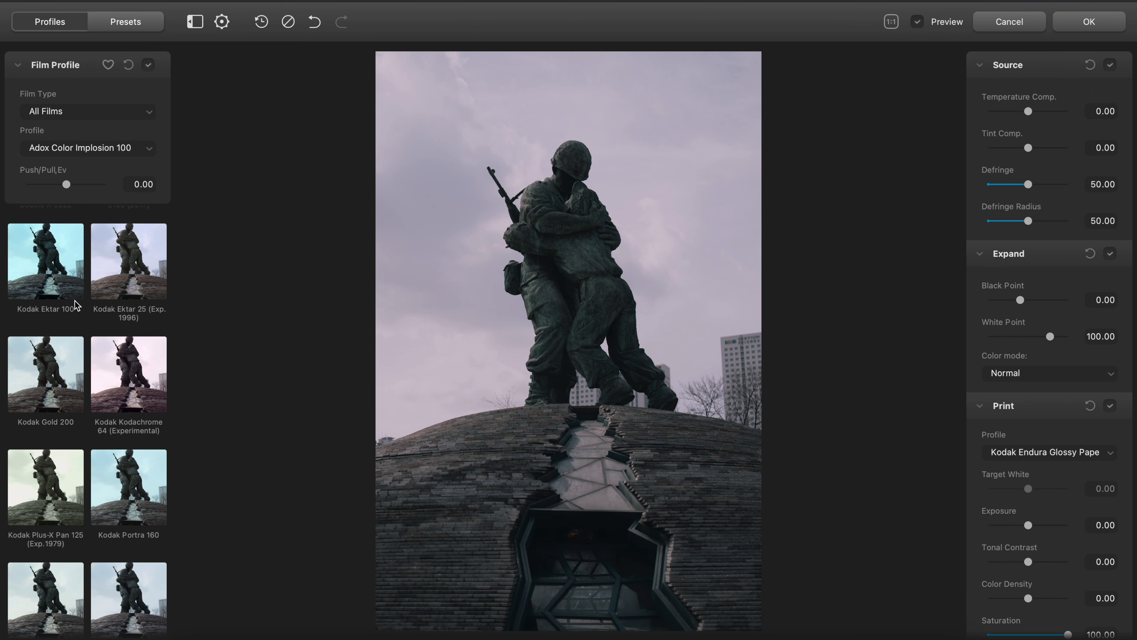
scroll(76, 305, up, 10)
scroll(76, 299, up, 5)
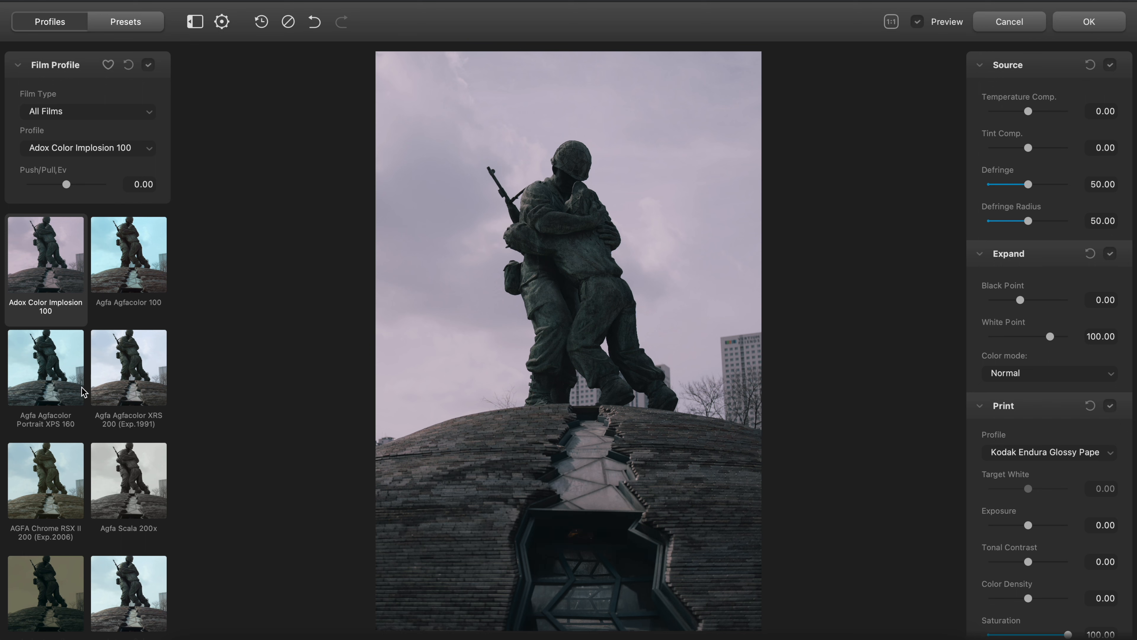
scroll(82, 391, down, 7)
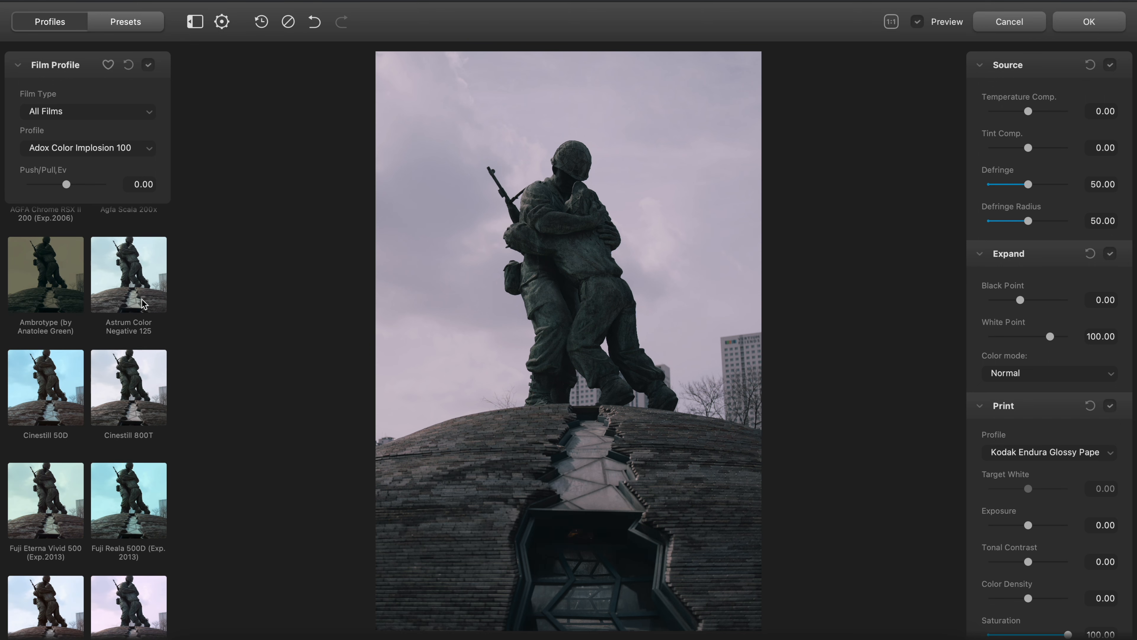
scroll(67, 408, down, 5)
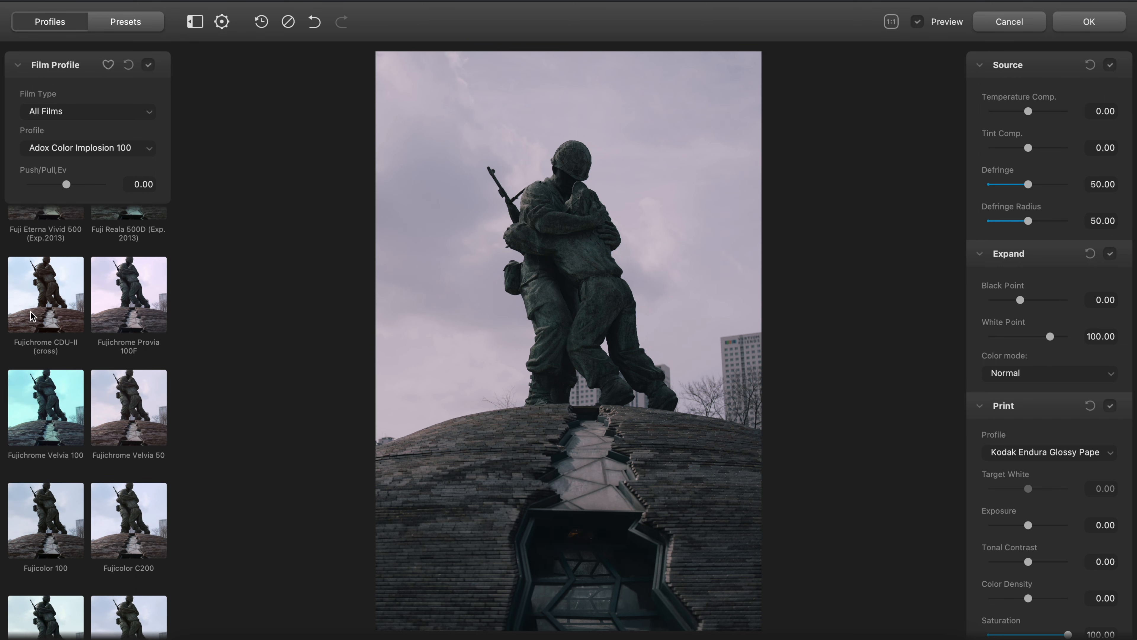
scroll(30, 305, down, 8)
scroll(121, 381, down, 7)
scroll(113, 395, down, 5)
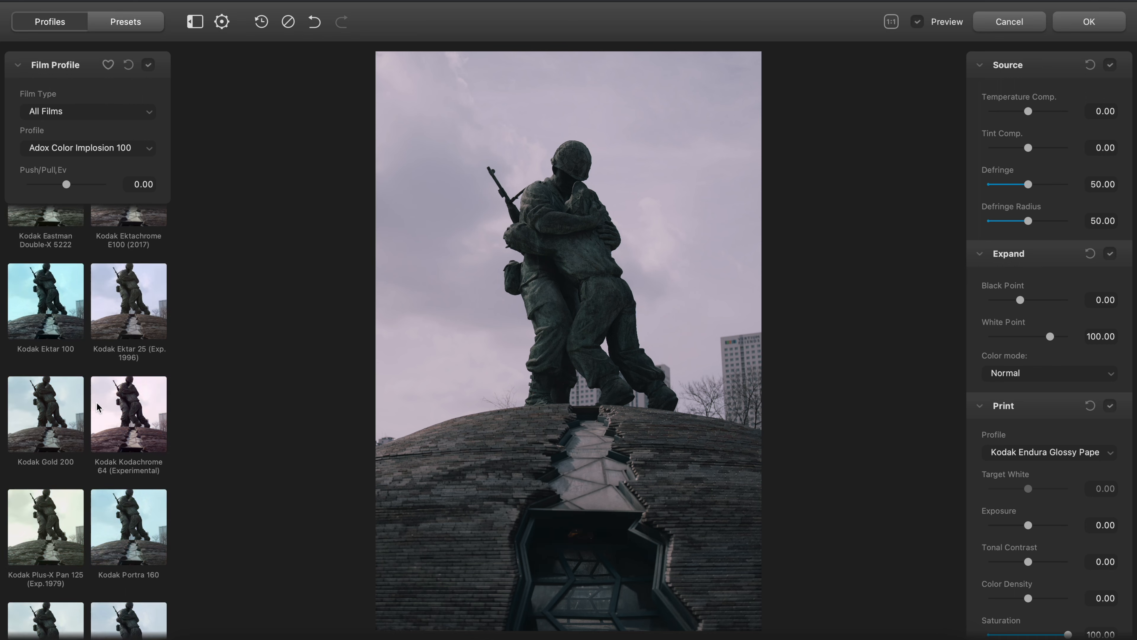
scroll(93, 406, down, 2)
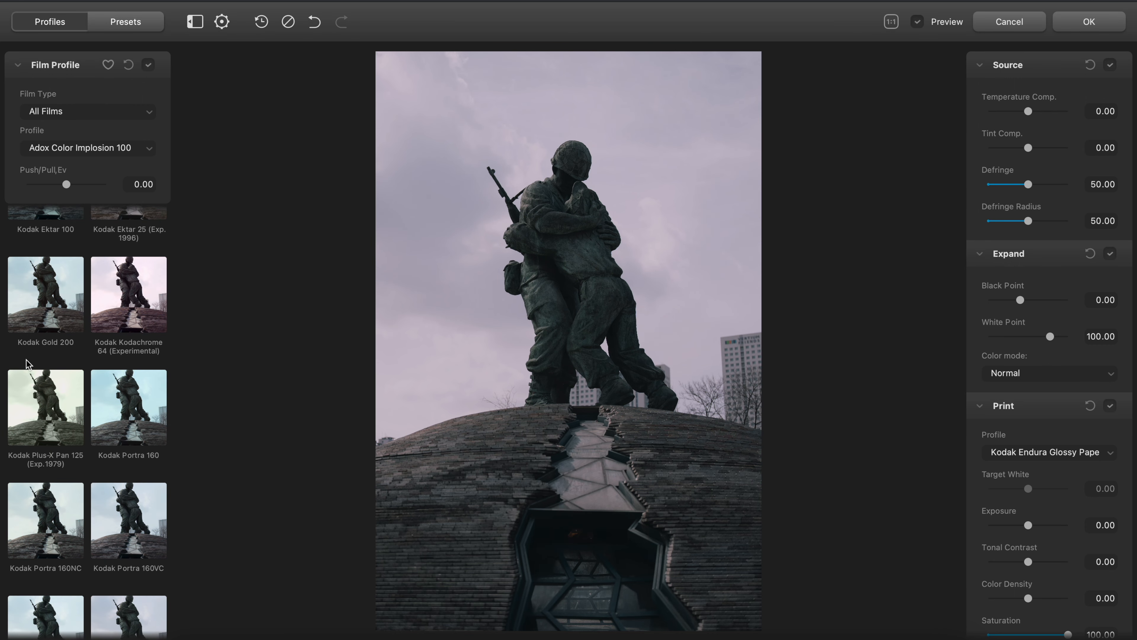
scroll(48, 390, up, 15)
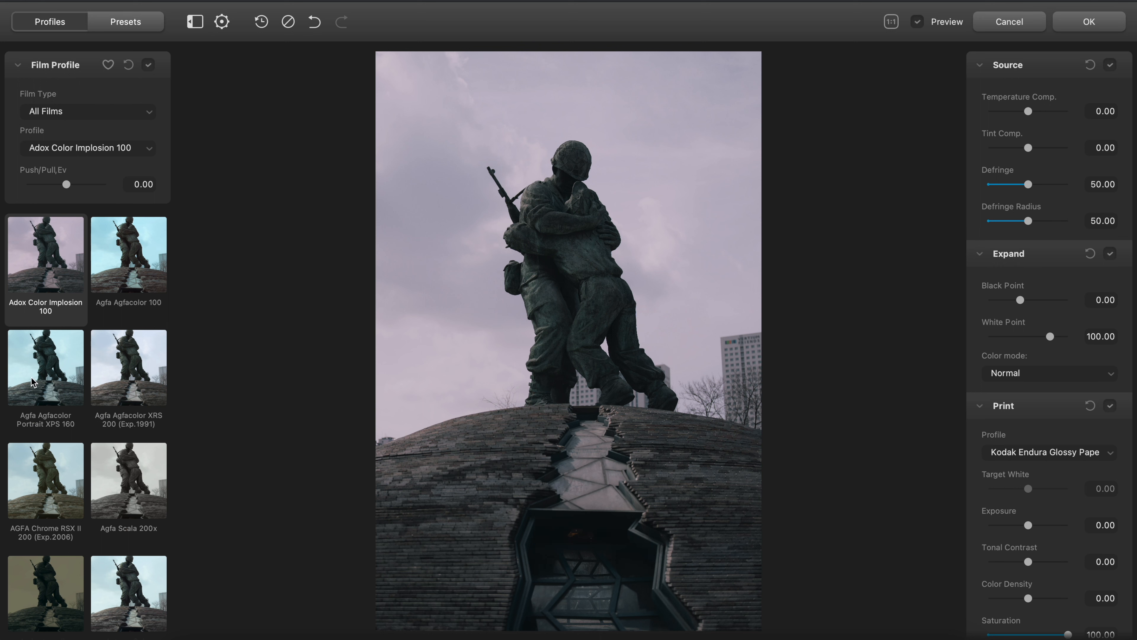
Compare Agfa film profiles such as AGFA Chrome RSX II 200 on the statue photo and apply Agfa Agfacolor Portrait XPS 160
click(50, 383)
click(126, 378)
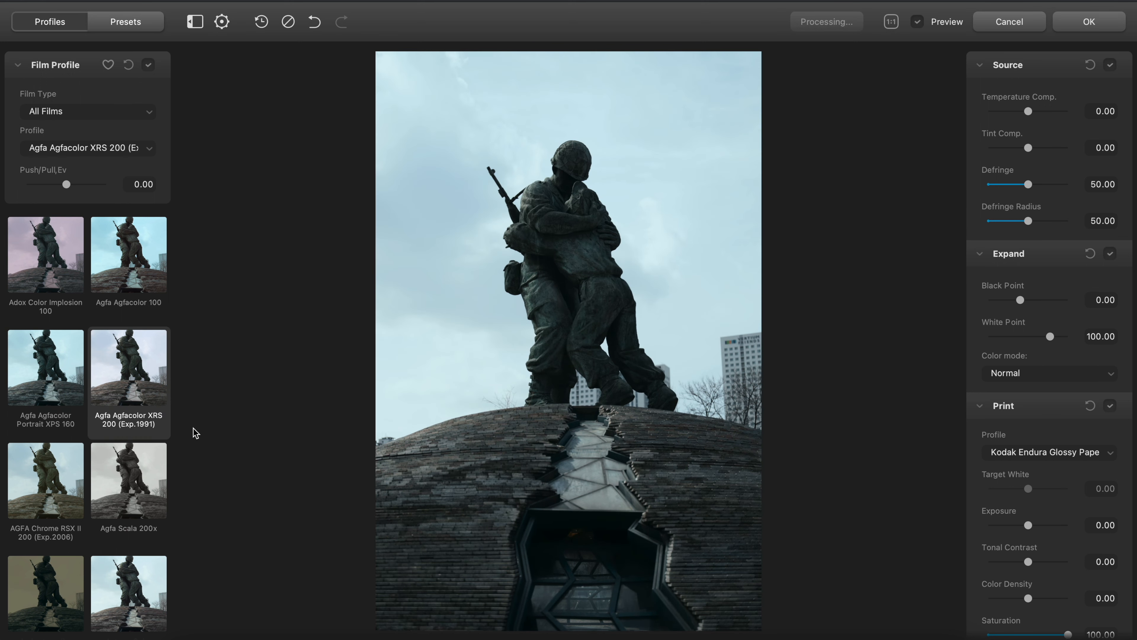
click(109, 485)
click(55, 496)
click(53, 405)
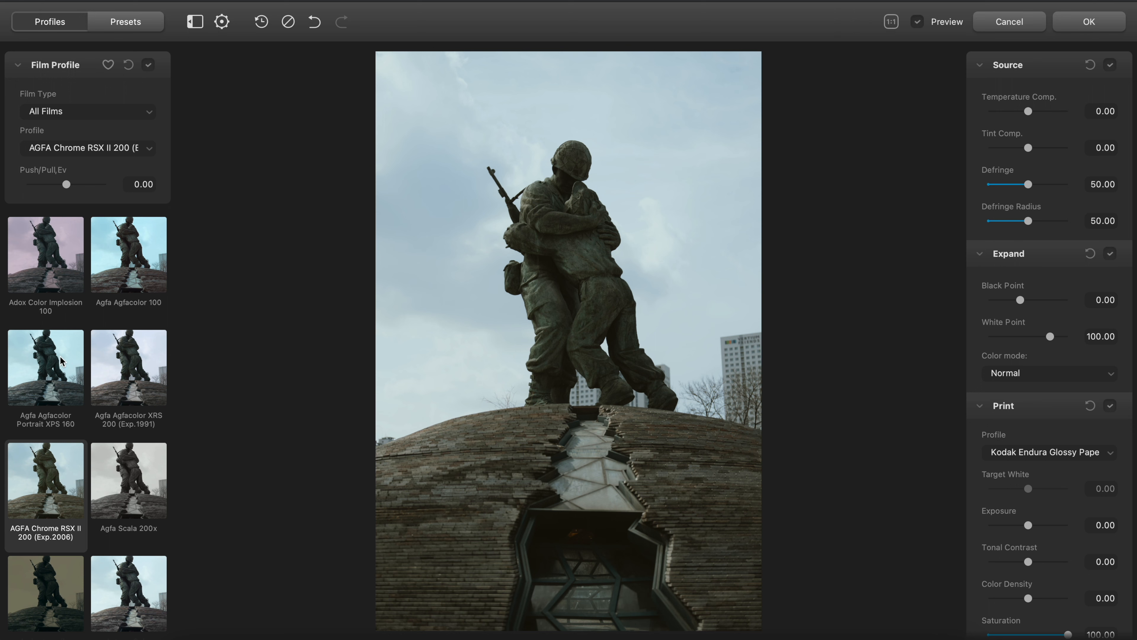
click(126, 352)
click(79, 374)
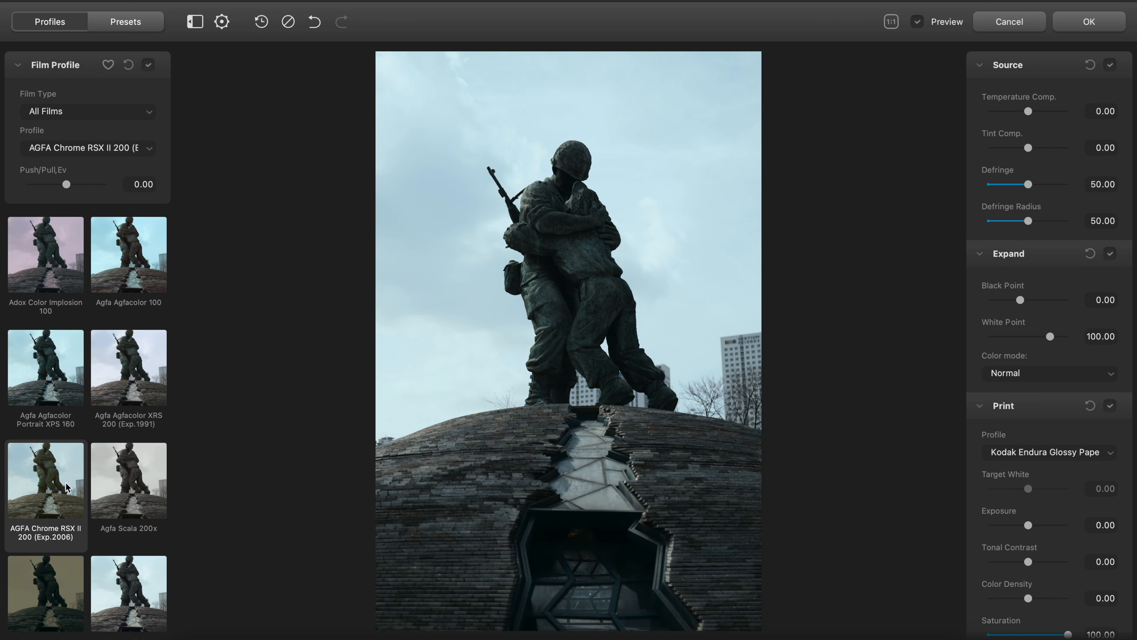
click(66, 483)
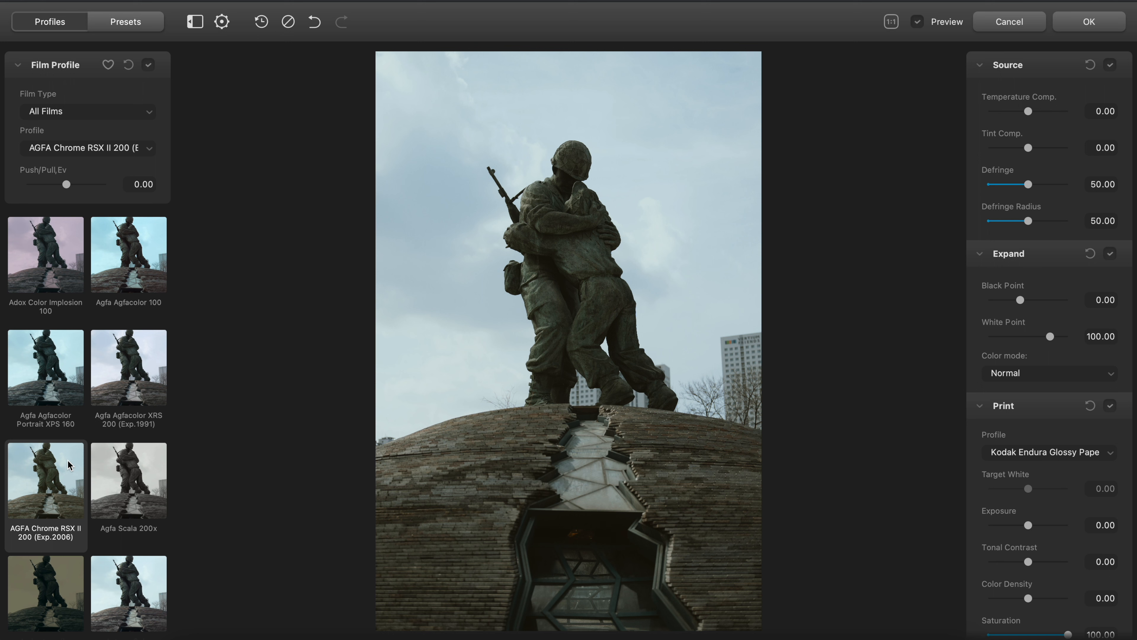
click(50, 352)
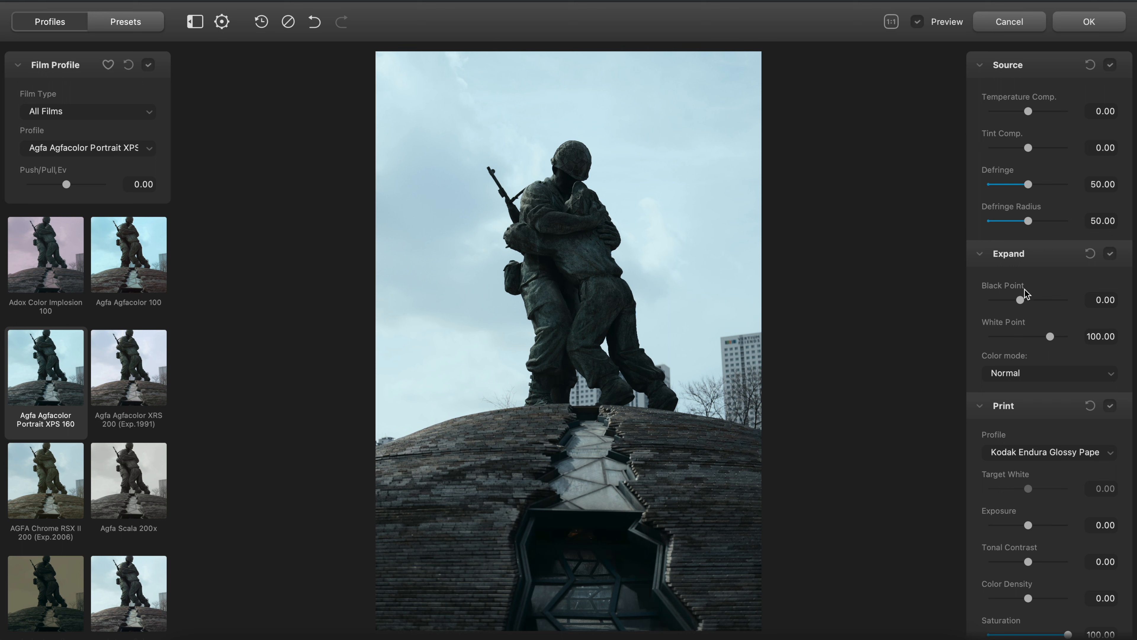
Try the Kodak 2383 Print Film and Linear print profiles on the statue photo
scroll(1053, 327, down, 3)
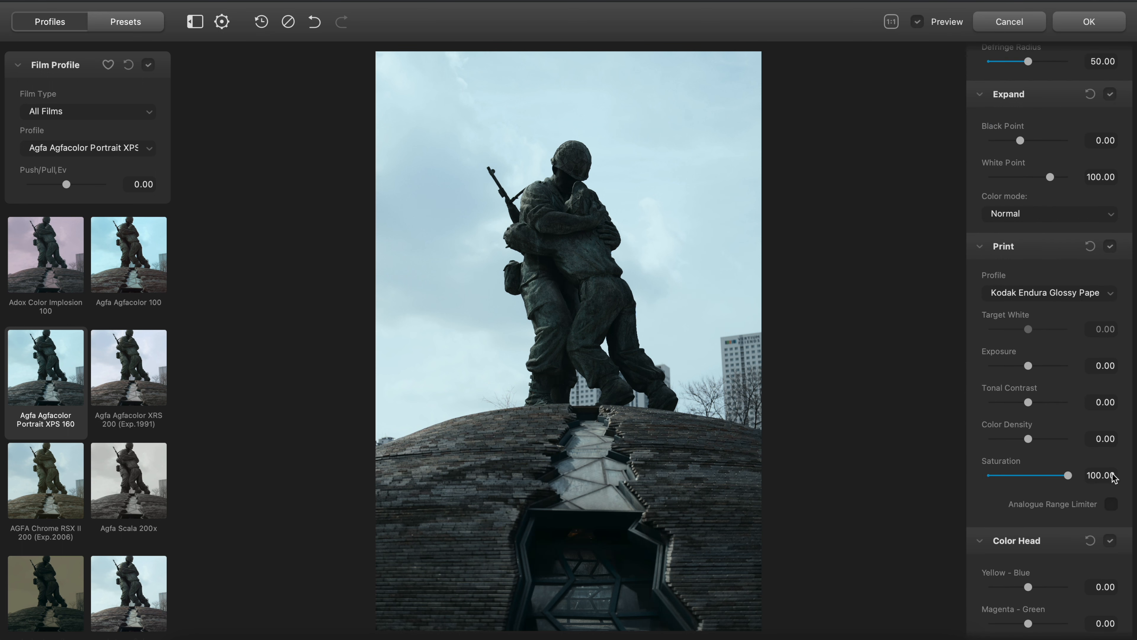
scroll(1066, 414, down, 2)
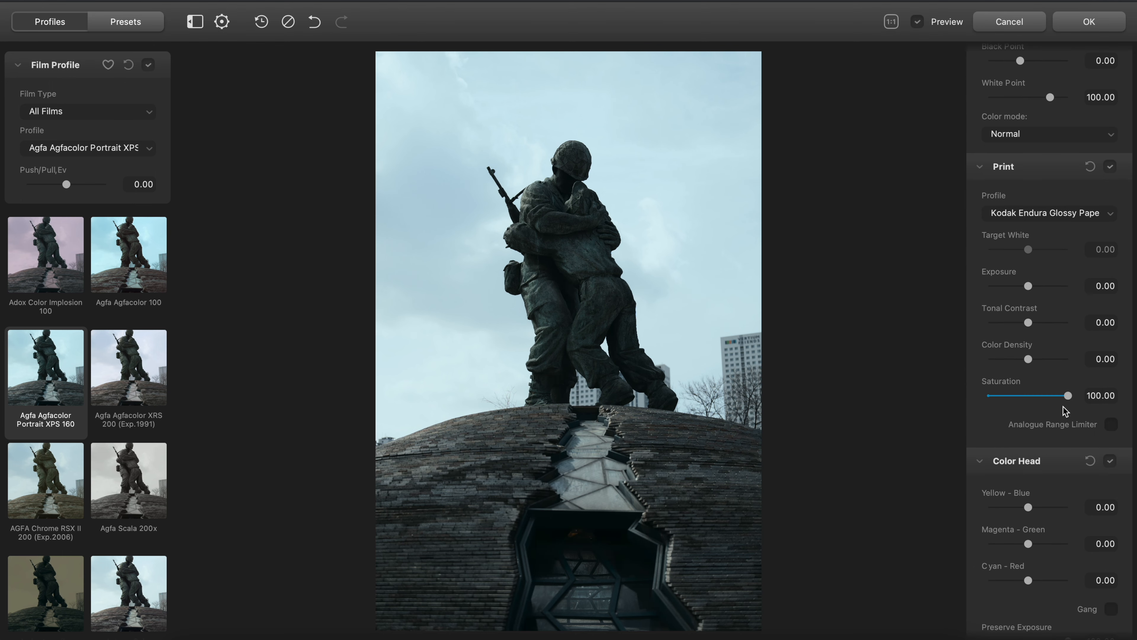
scroll(1065, 411, up, 3)
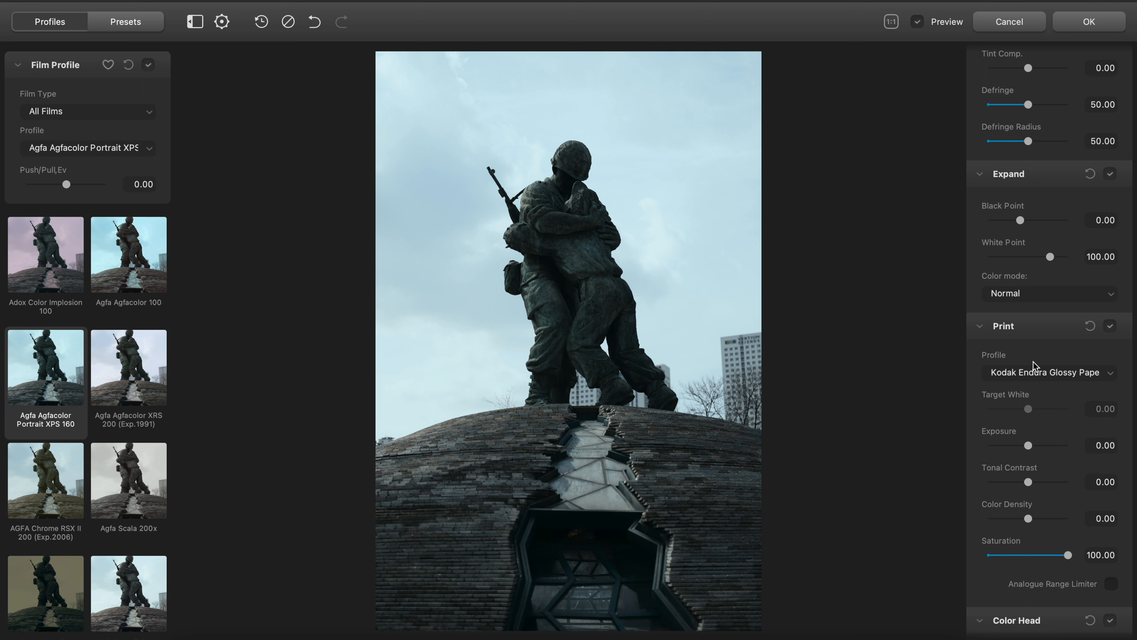
scroll(1035, 360, down, 4)
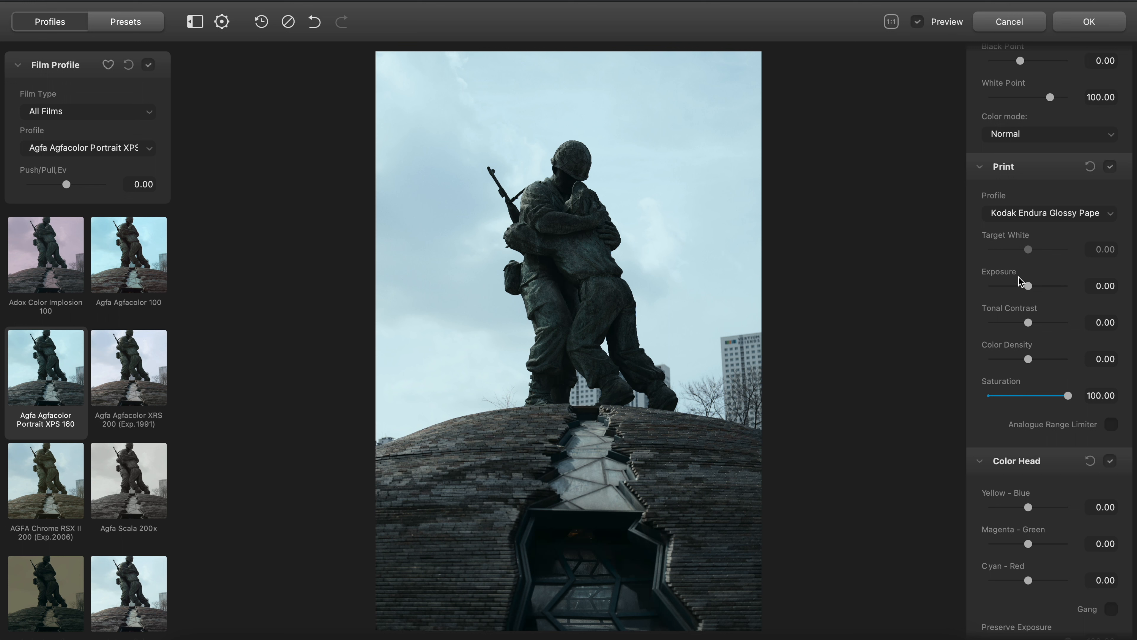
click(1040, 215)
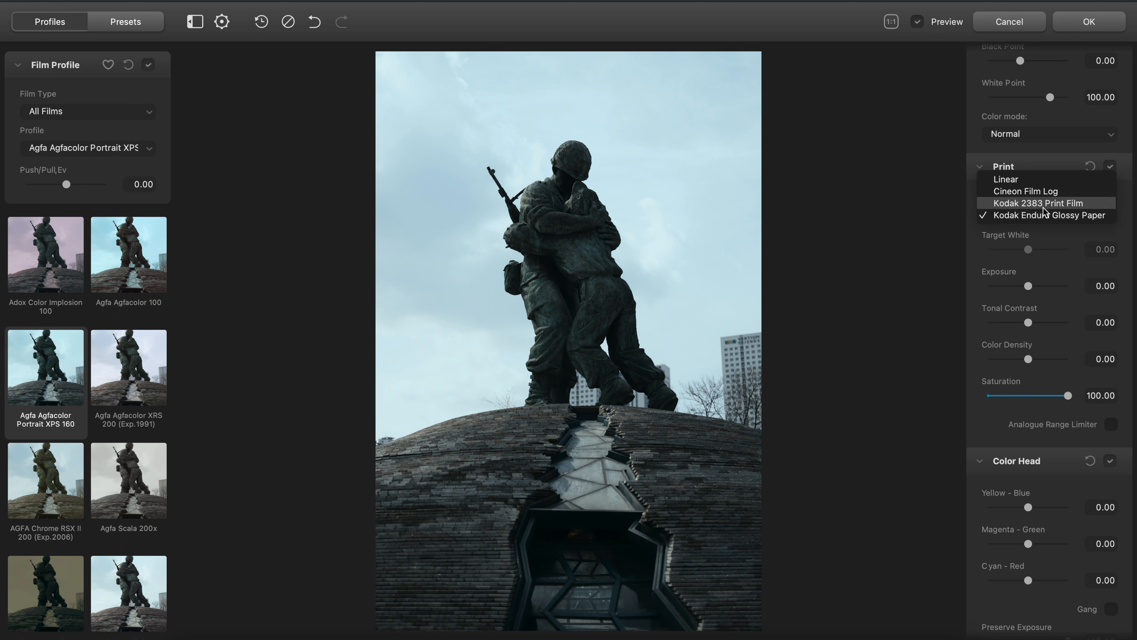
click(1045, 205)
click(1050, 211)
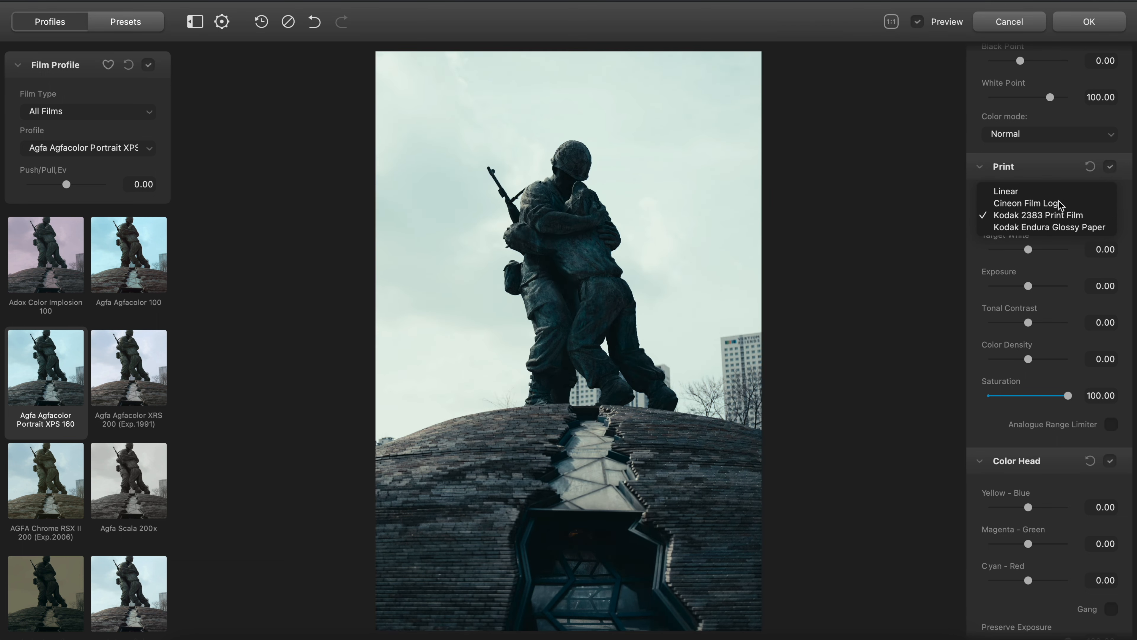
click(1057, 203)
click(1059, 210)
click(1057, 204)
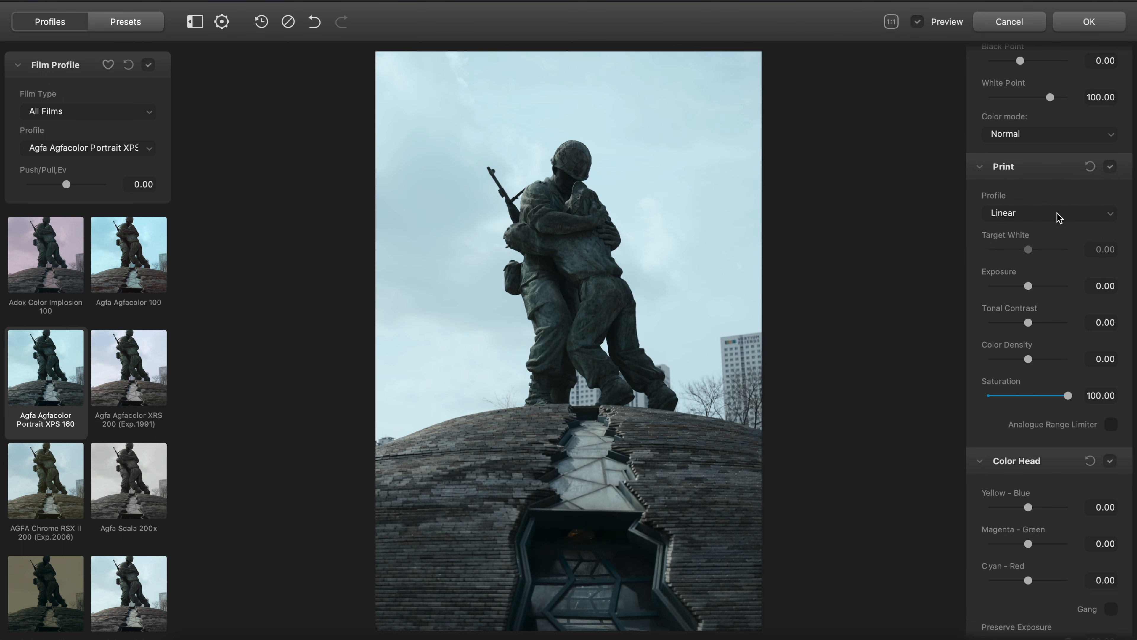
Try the Cineon Film Log and Kodak 2383 Print Film print profiles and return to Kodak Endura Glossy Paper
click(1057, 214)
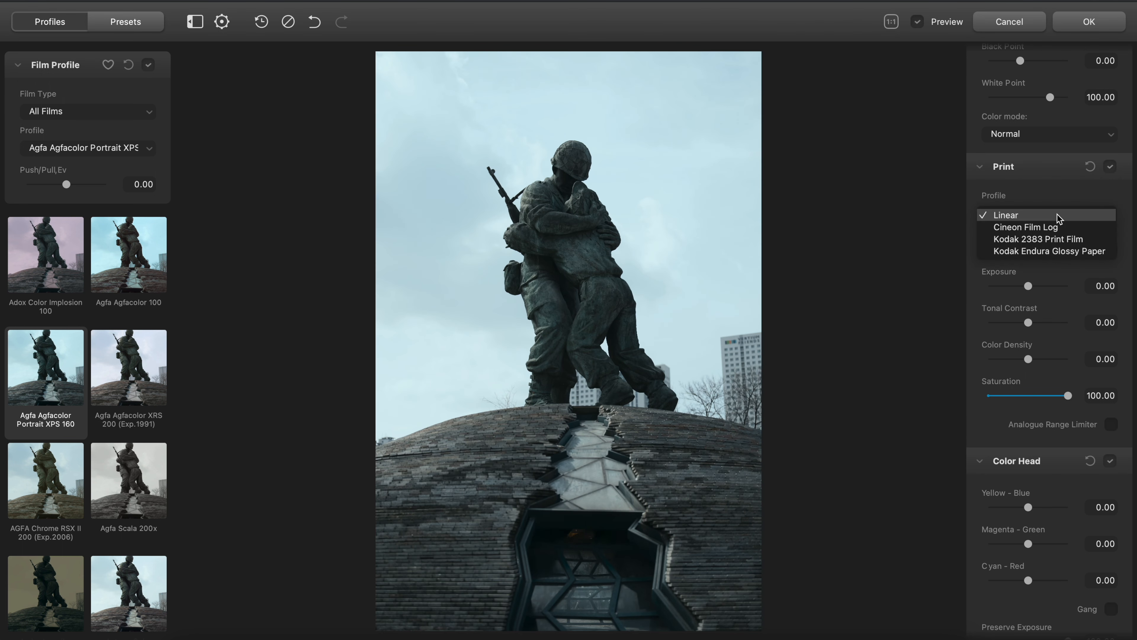
click(1027, 226)
click(1034, 214)
click(1029, 229)
click(1039, 215)
click(1045, 232)
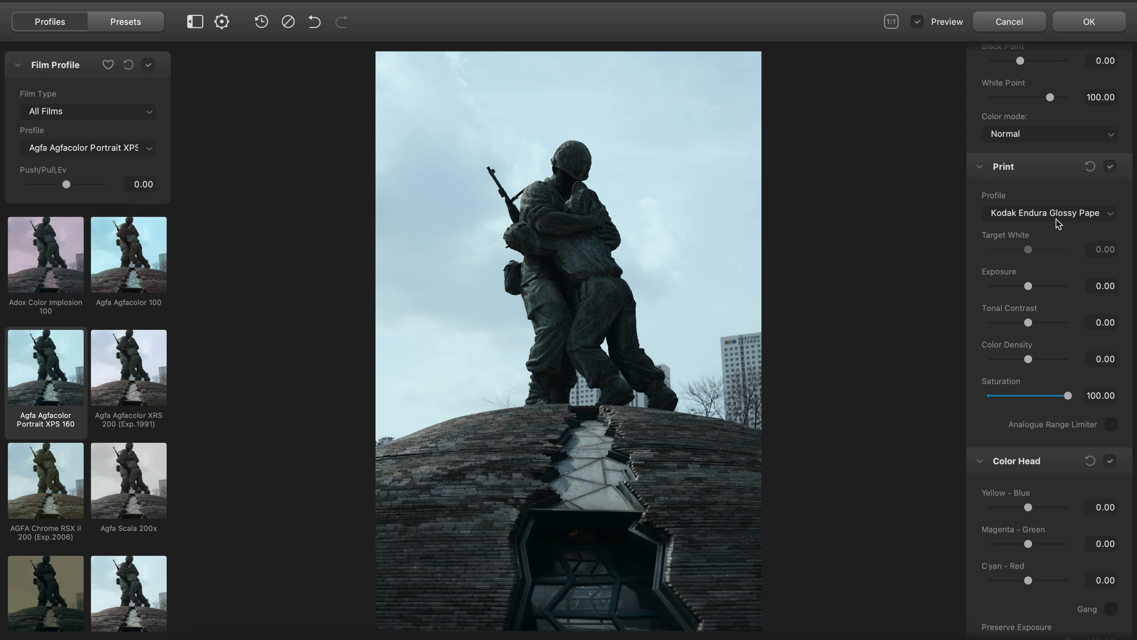
Compare the Linear and Cineon Film Log print profiles with Kodak Endura Glossy Paper on the statue photo
click(1095, 215)
click(1052, 177)
click(1048, 209)
click(1044, 224)
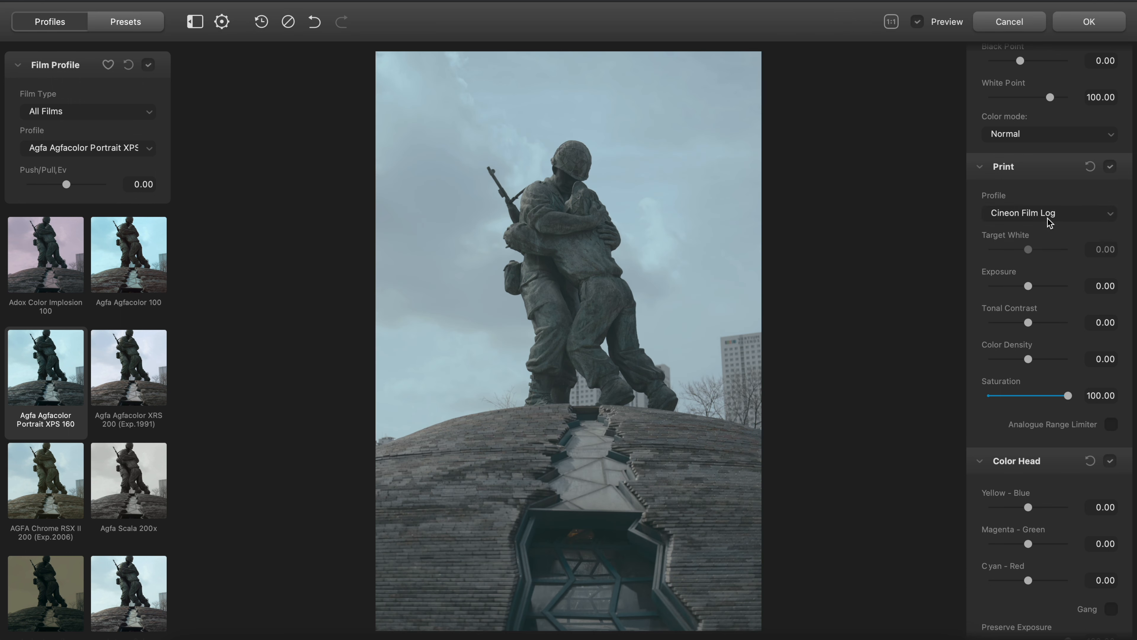
click(1048, 215)
click(1047, 238)
Compare Kodak 2383 Print Film and Linear once more and choose Kodak Endura Glossy Paper as the print profile
click(1047, 214)
click(1048, 204)
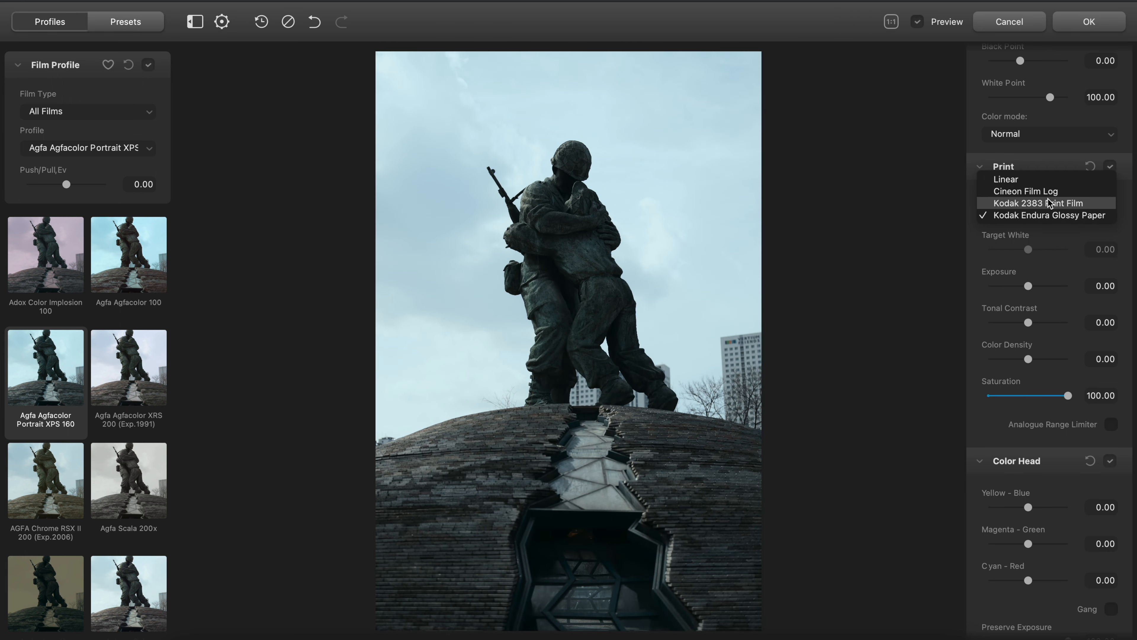
click(1049, 207)
click(1048, 191)
click(1049, 215)
click(1040, 253)
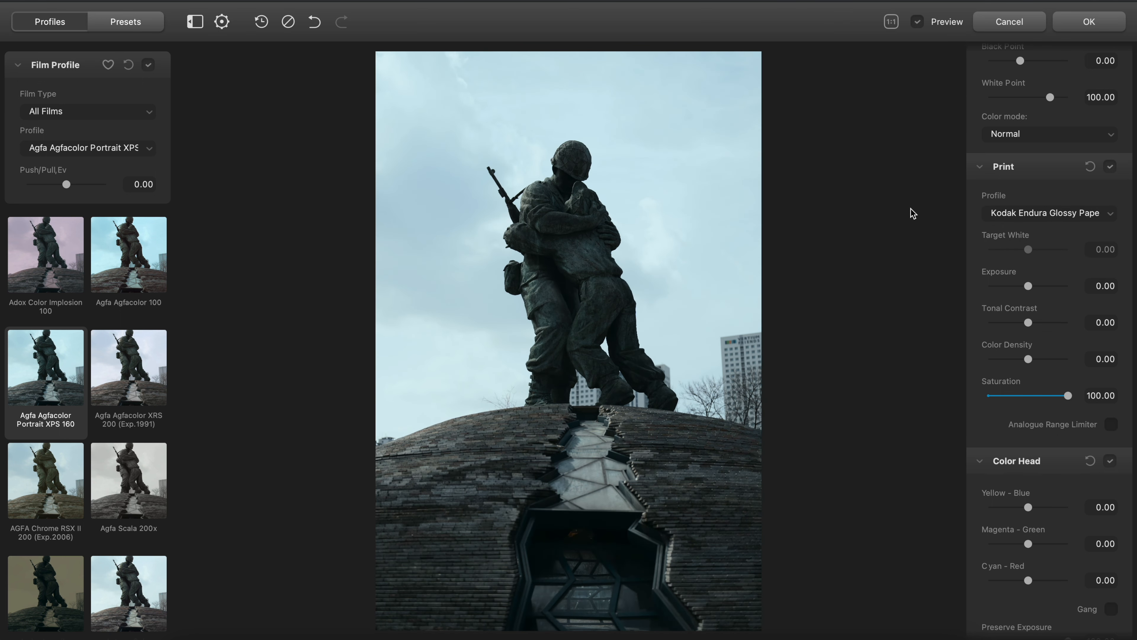
Look through the remaining adjustments, from Print and Color Head to Film Grain, Halation, Bloom and Vignette
scroll(1068, 338, down, 6)
scroll(1067, 323, up, 10)
scroll(1062, 170, down, 4)
scroll(1058, 294, down, 4)
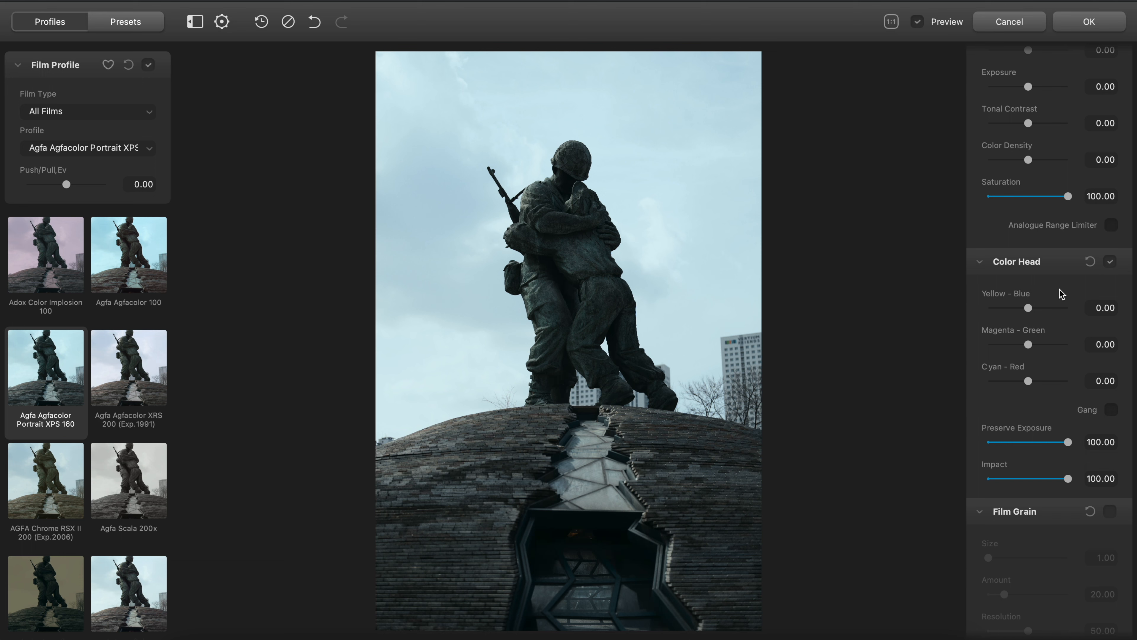
scroll(1060, 296, down, 3)
scroll(1070, 387, down, 4)
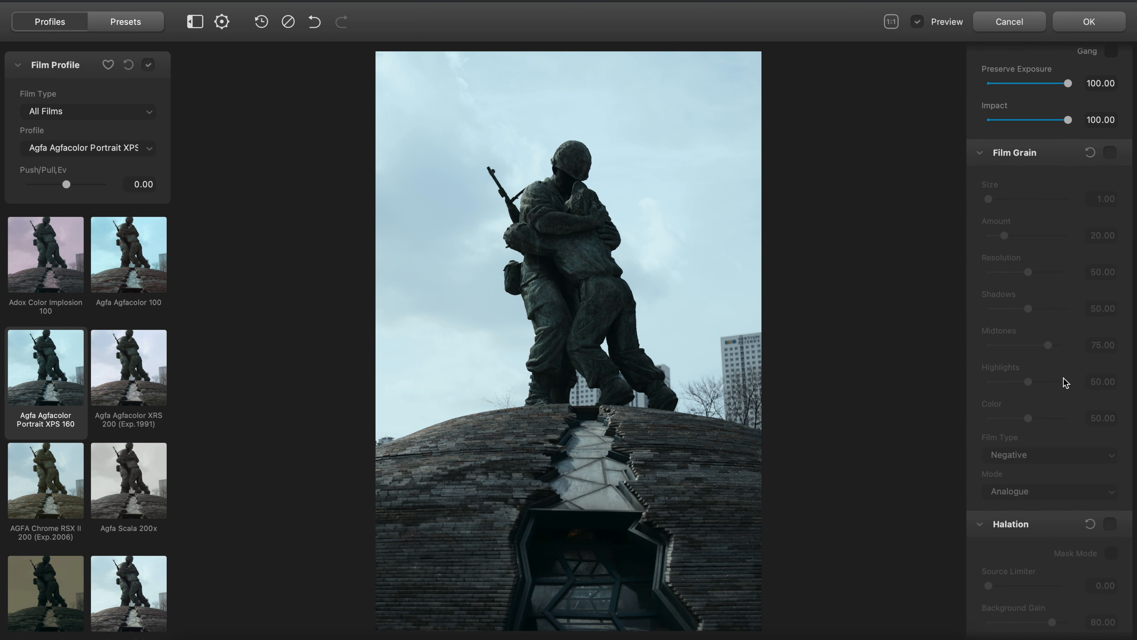
scroll(1020, 355, down, 5)
scroll(1030, 350, down, 12)
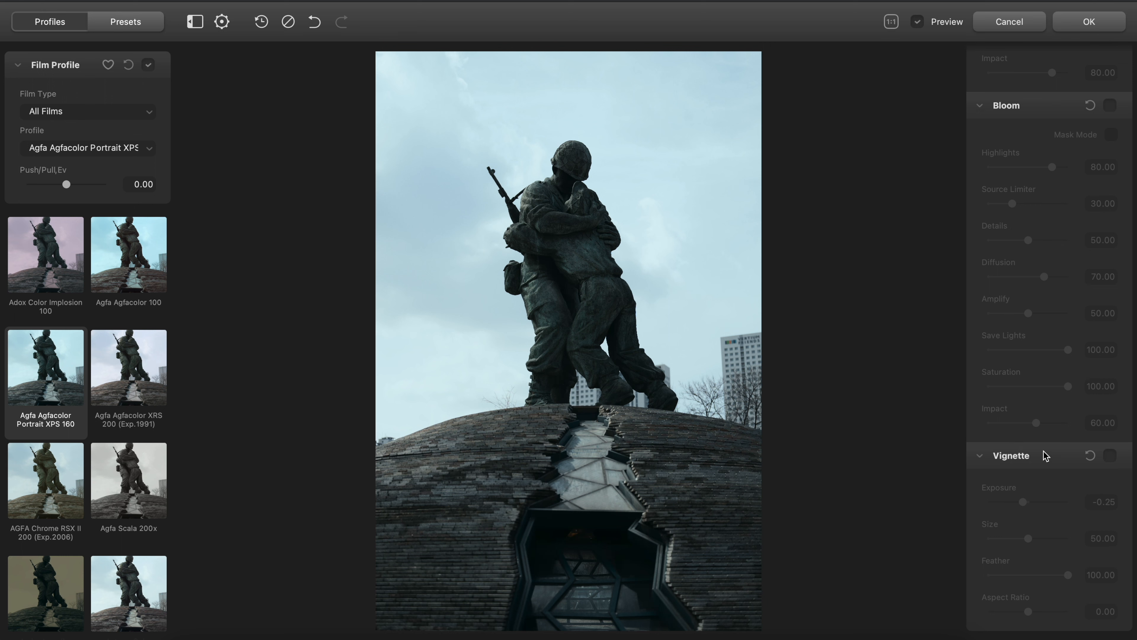
scroll(1043, 457, up, 15)
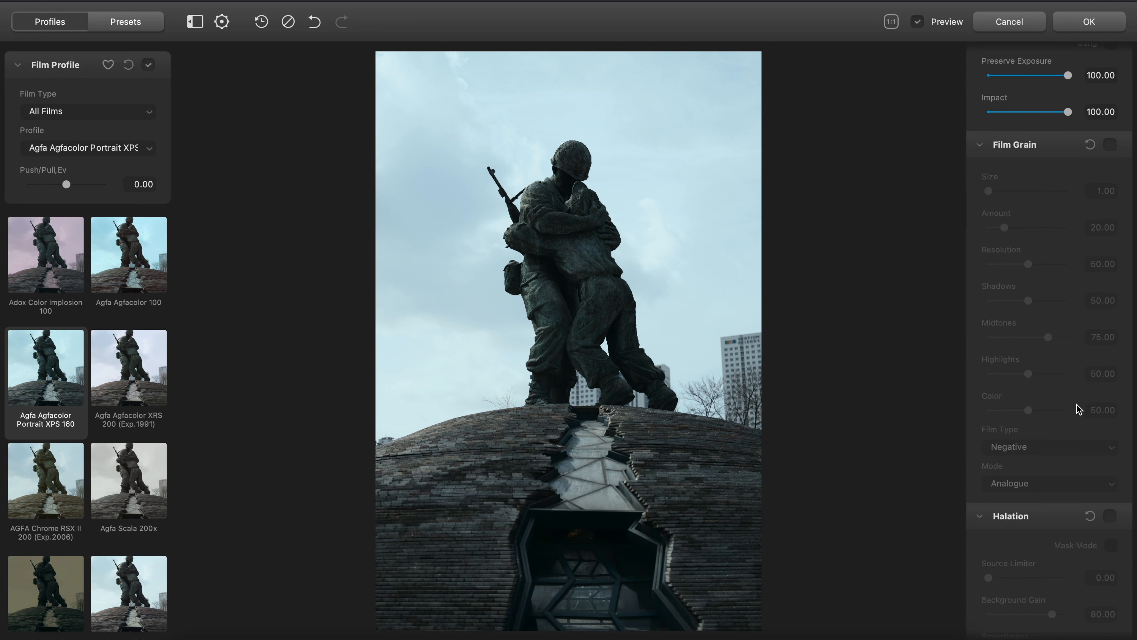
Enable Halation and compare the statue's edges at 1:1 magnification with the effect off and on
scroll(1032, 385, down, 4)
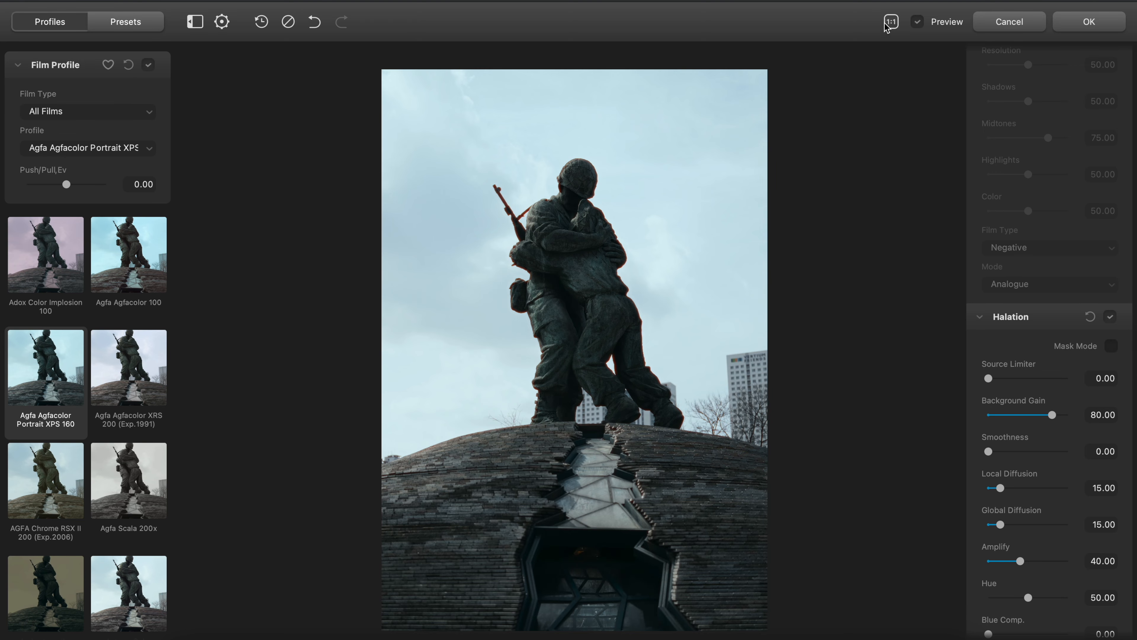
click(892, 21)
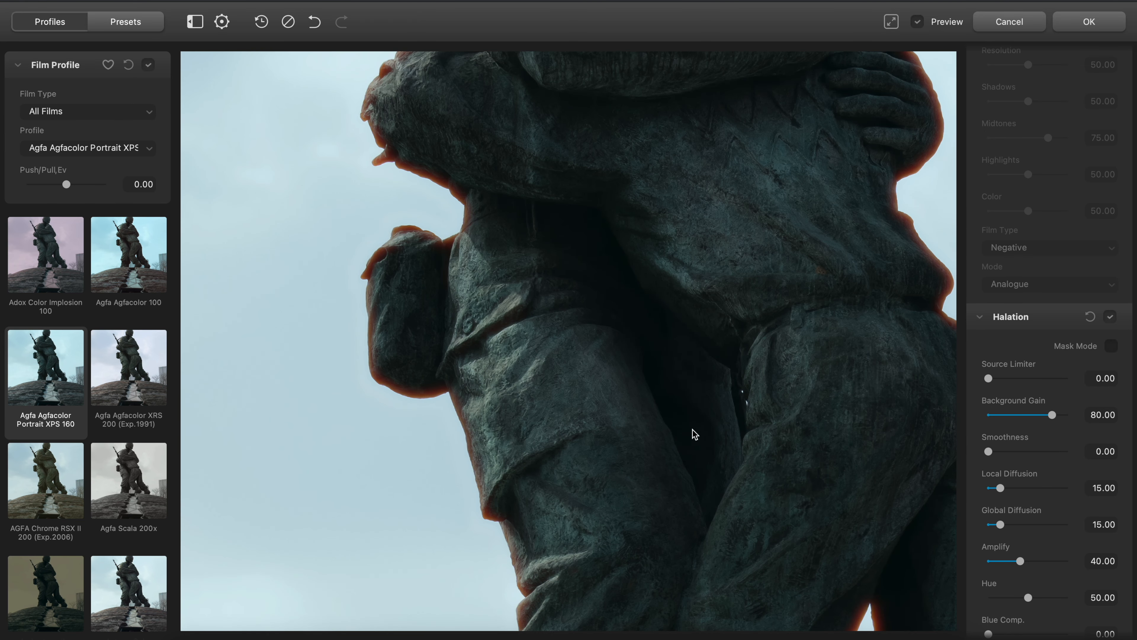
drag(581, 119, 599, 409)
click(1110, 317)
click(1111, 316)
drag(761, 293, 706, 365)
drag(840, 381, 820, 341)
Adjust Halation to Local Diffusion 22.40, Global Diffusion 17.90, Amplify 58.01, Hue 100 and Impact 44.36
drag(1018, 492, 1035, 562)
scroll(1044, 555, down, 3)
drag(1029, 477, 1059, 482)
drag(719, 316, 737, 318)
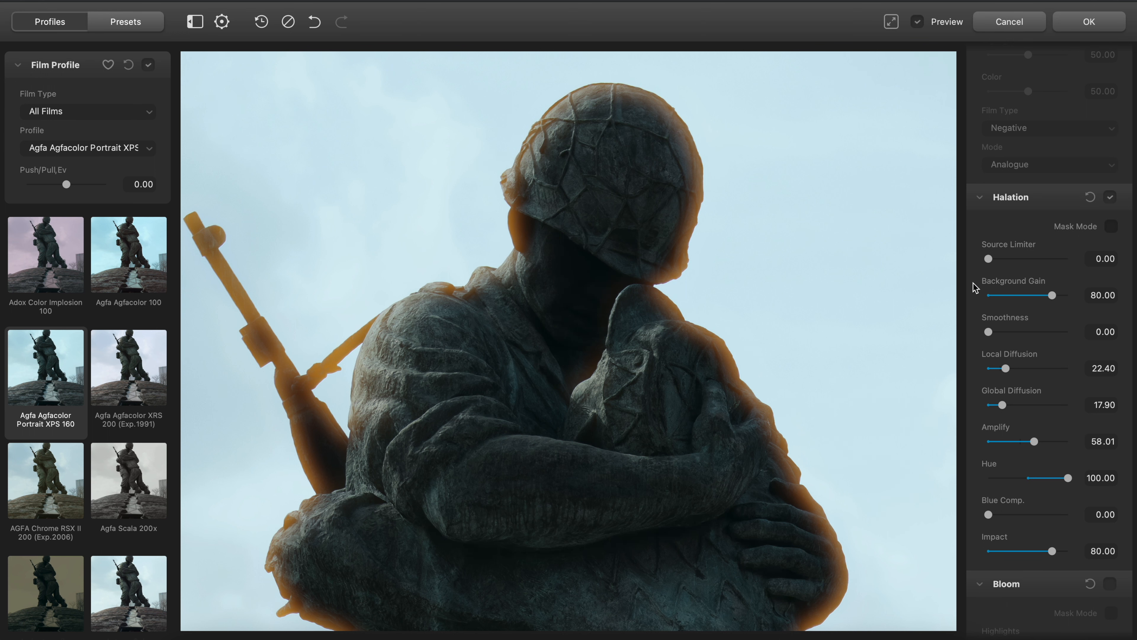
scroll(978, 286, down, 3)
drag(1052, 392, 1025, 400)
Enable Bloom with Highlights 47.43, Source Limiter 0.91, Diffusion 81, Amplify 94.46 and Impact 71.46, and check it on the whole photo
scroll(1070, 323, down, 4)
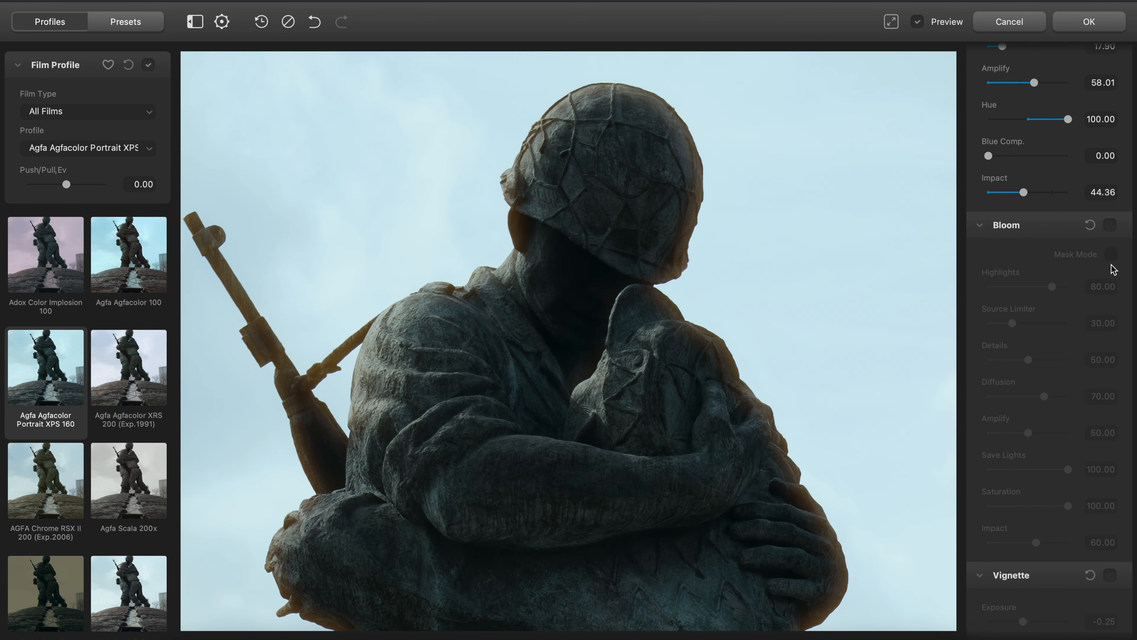
click(1114, 226)
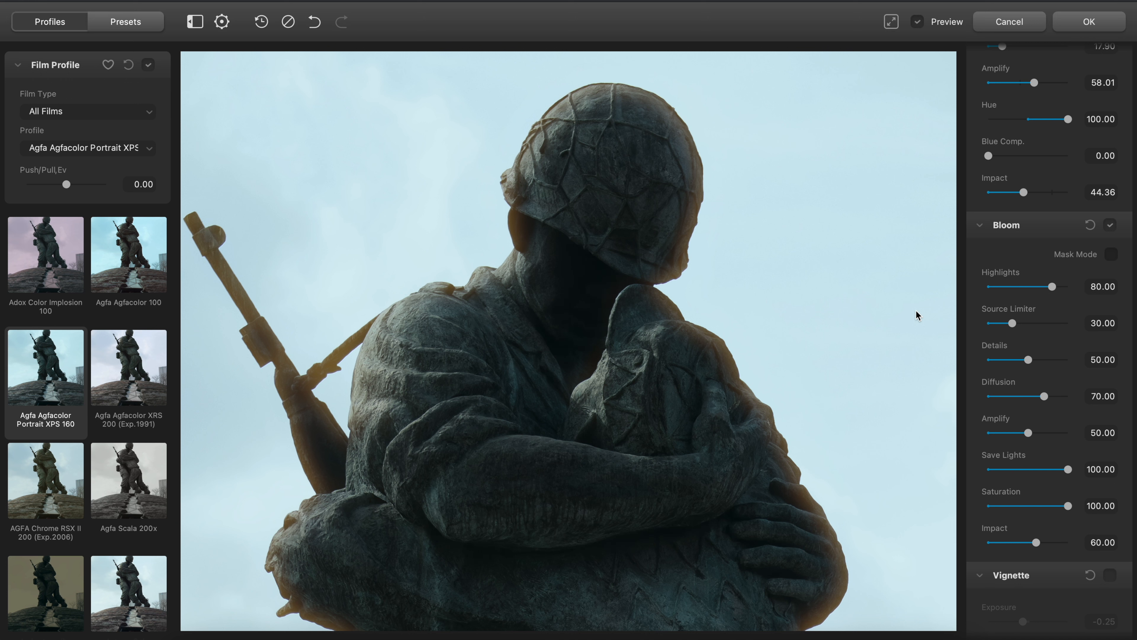
drag(1013, 323, 990, 326)
drag(1044, 396, 899, 429)
drag(988, 432, 1064, 433)
mouse_move(1025, 542)
mouse_down()
mouse_move(1012, 545)
mouse_move(1046, 543)
mouse_up()
drag(1052, 287, 1011, 294)
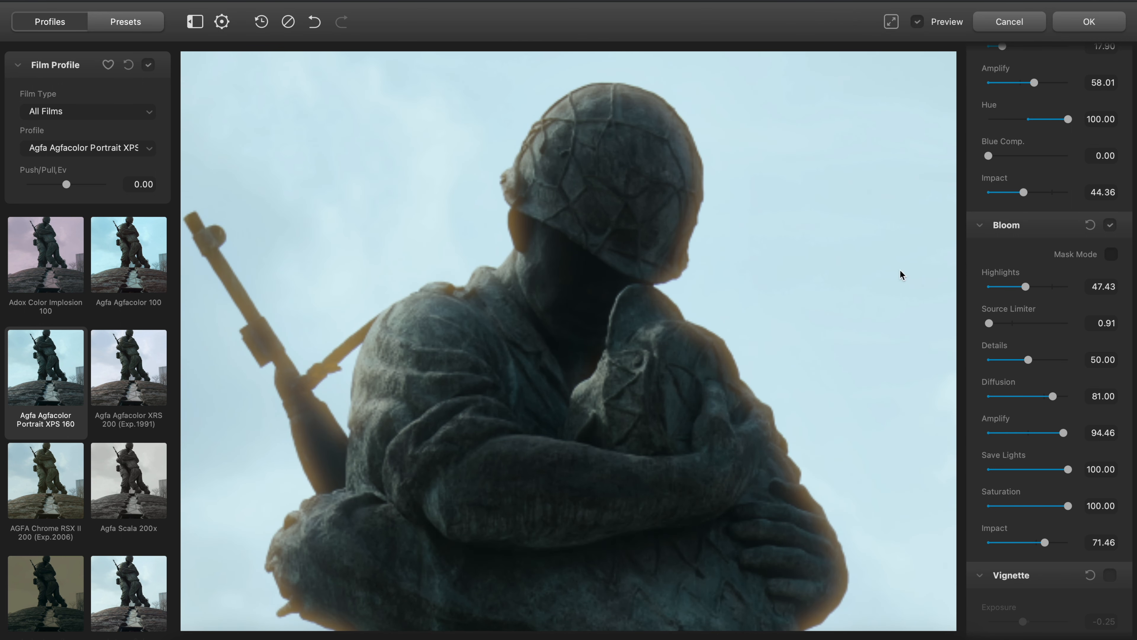
click(892, 22)
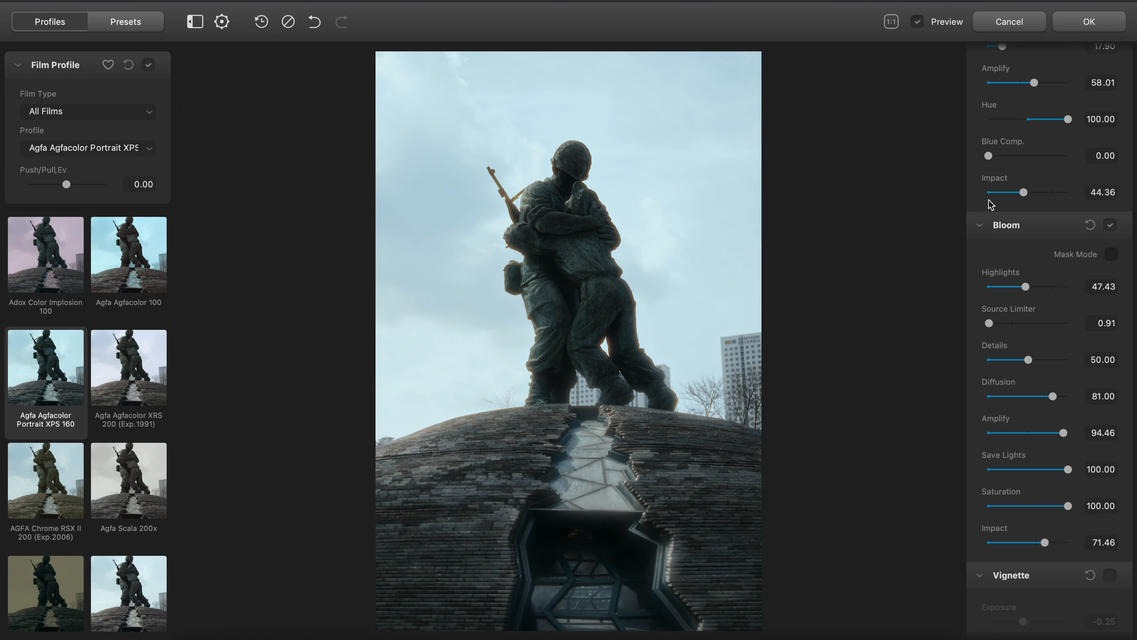
scroll(1006, 226, up, 6)
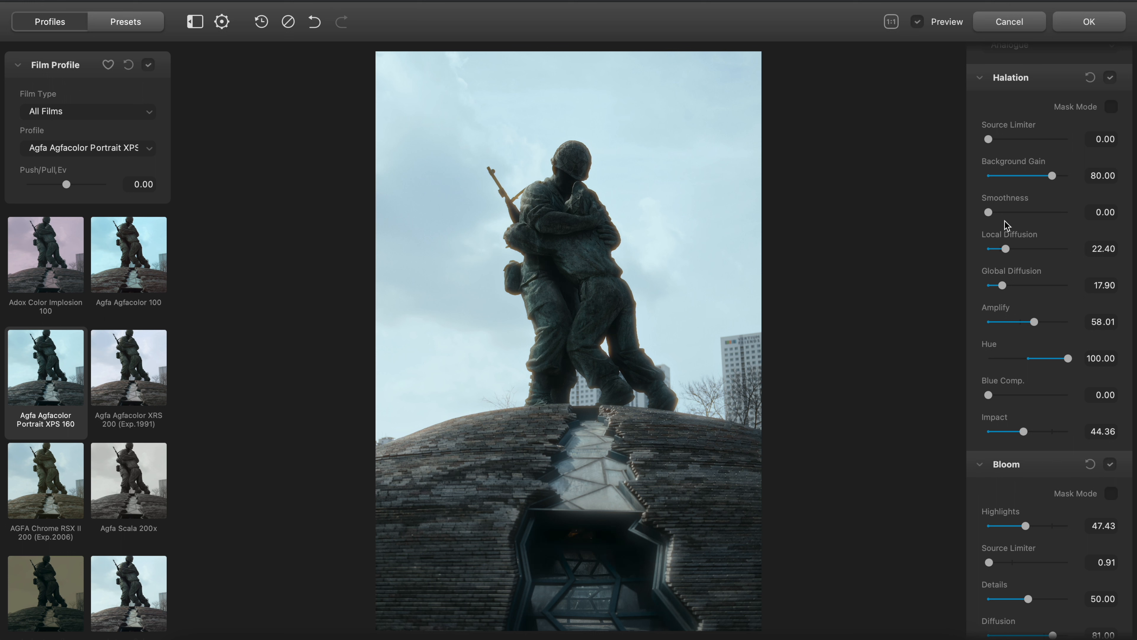